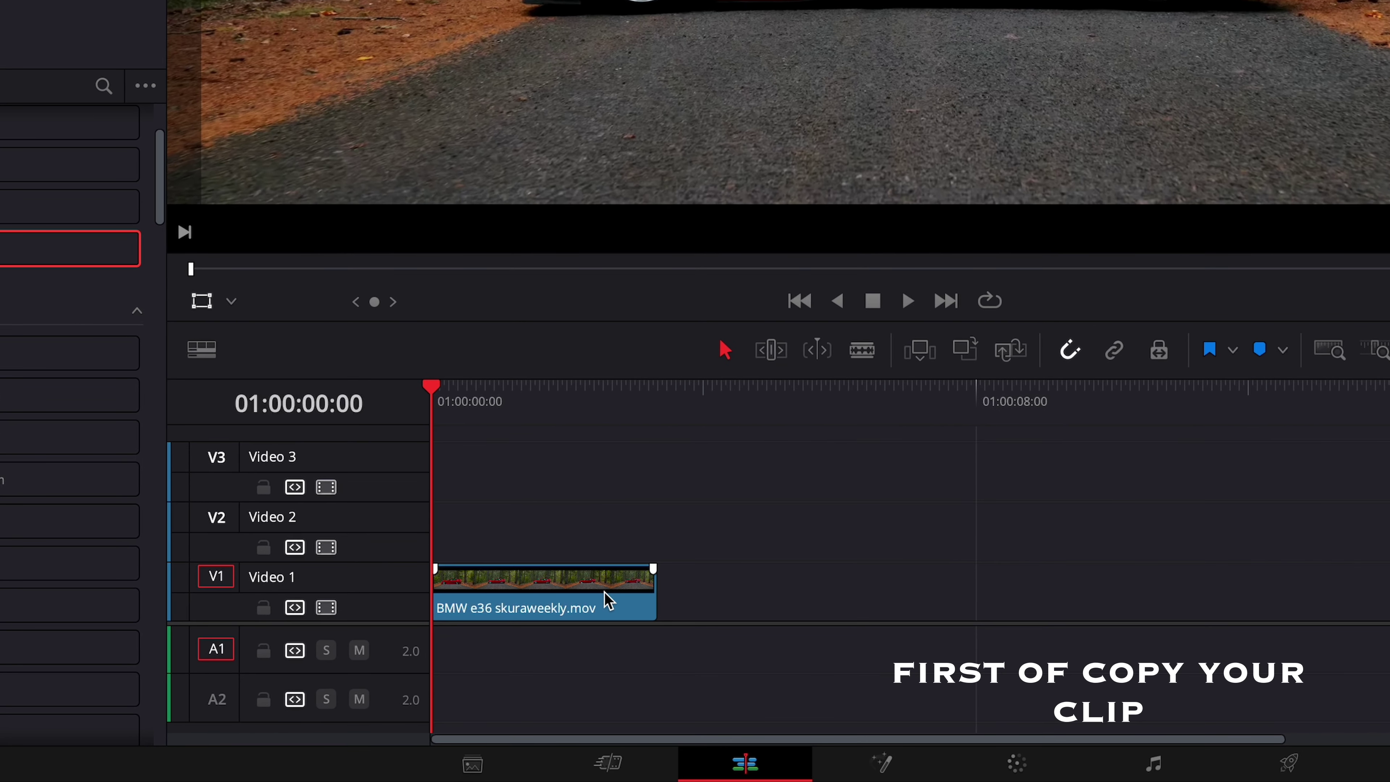
- Duplicate BMW e36 skuraweekly.mov onto Video 2 directly above the original and select the copy
{"action": "left_click_drag", "start_coordinate": [544, 680], "coordinate": [545, 651]}
{"action": "left_click_drag", "start_coordinate": [607, 541], "coordinate": [604, 540]}
{"action": "left_click", "coordinate": [345, 405]}
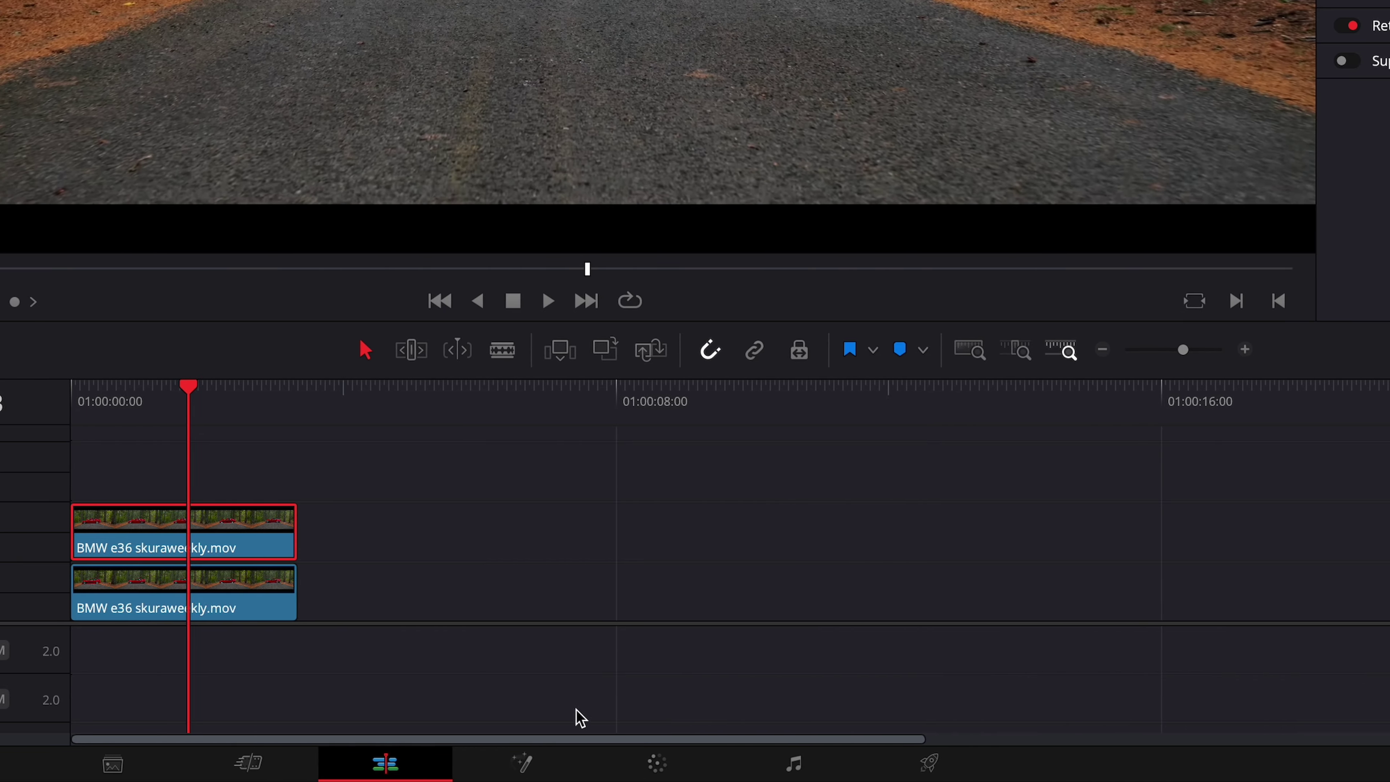
- On the Color page, pick the Curve window tool and go back to an earlier frame
{"action": "left_click", "coordinate": [562, 775]}
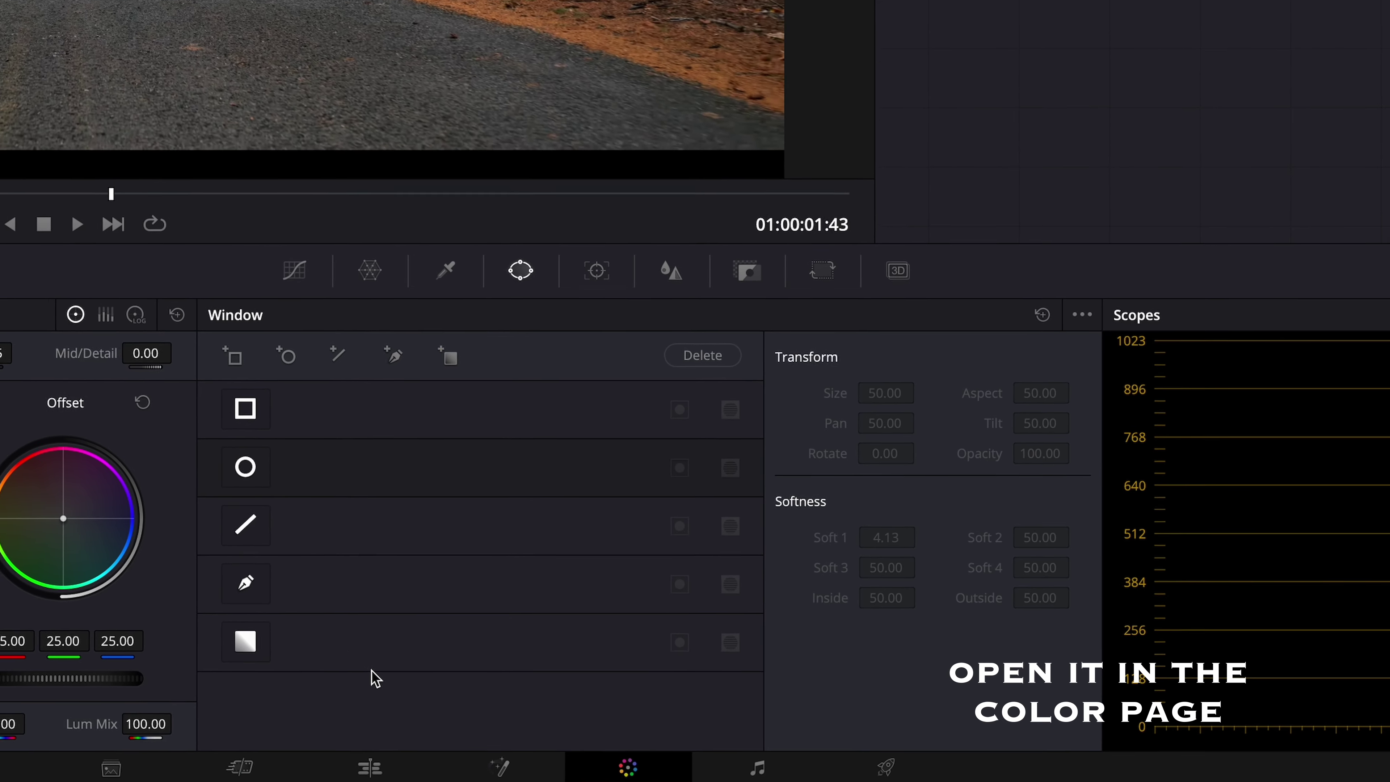
{"action": "left_click", "coordinate": [365, 628]}
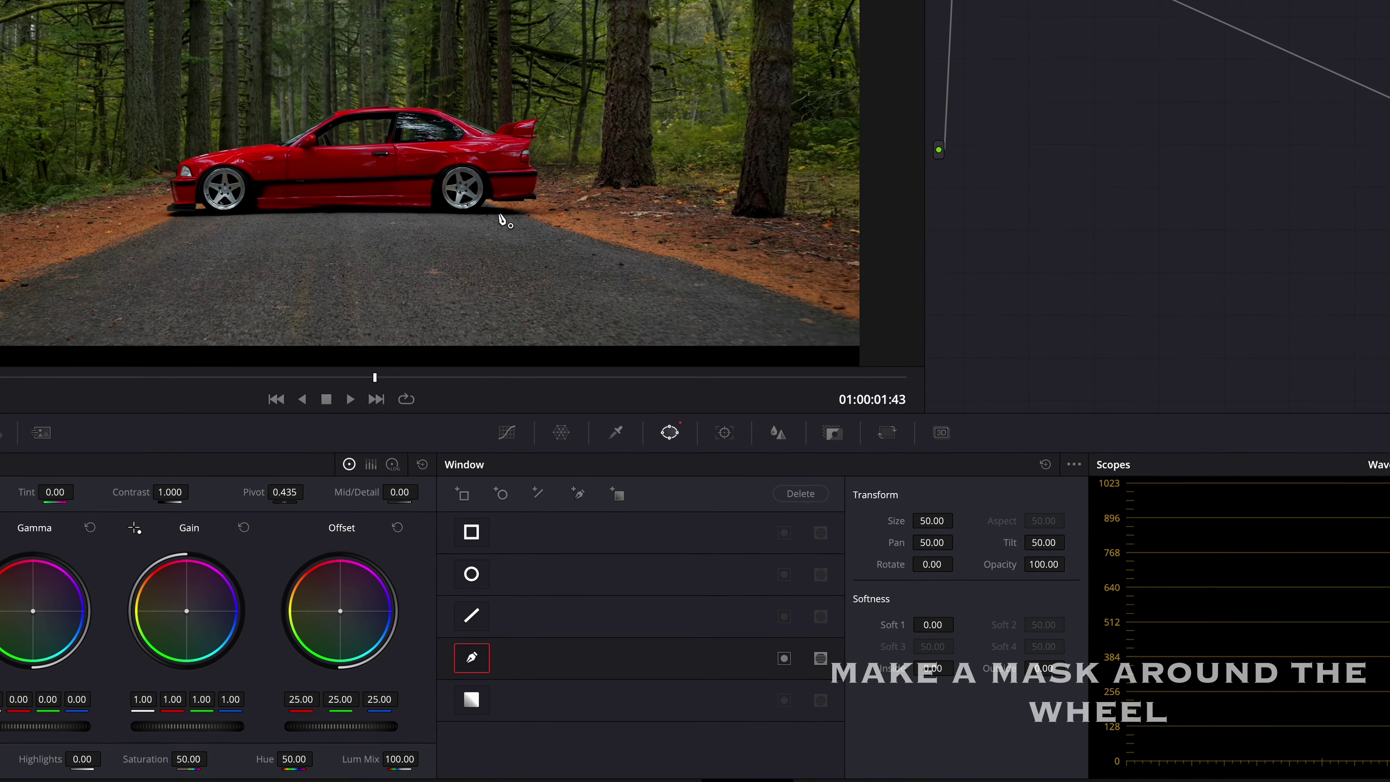
{"action": "scroll", "coordinate": [519, 441], "scroll_direction": "down", "scroll_amount": 5}
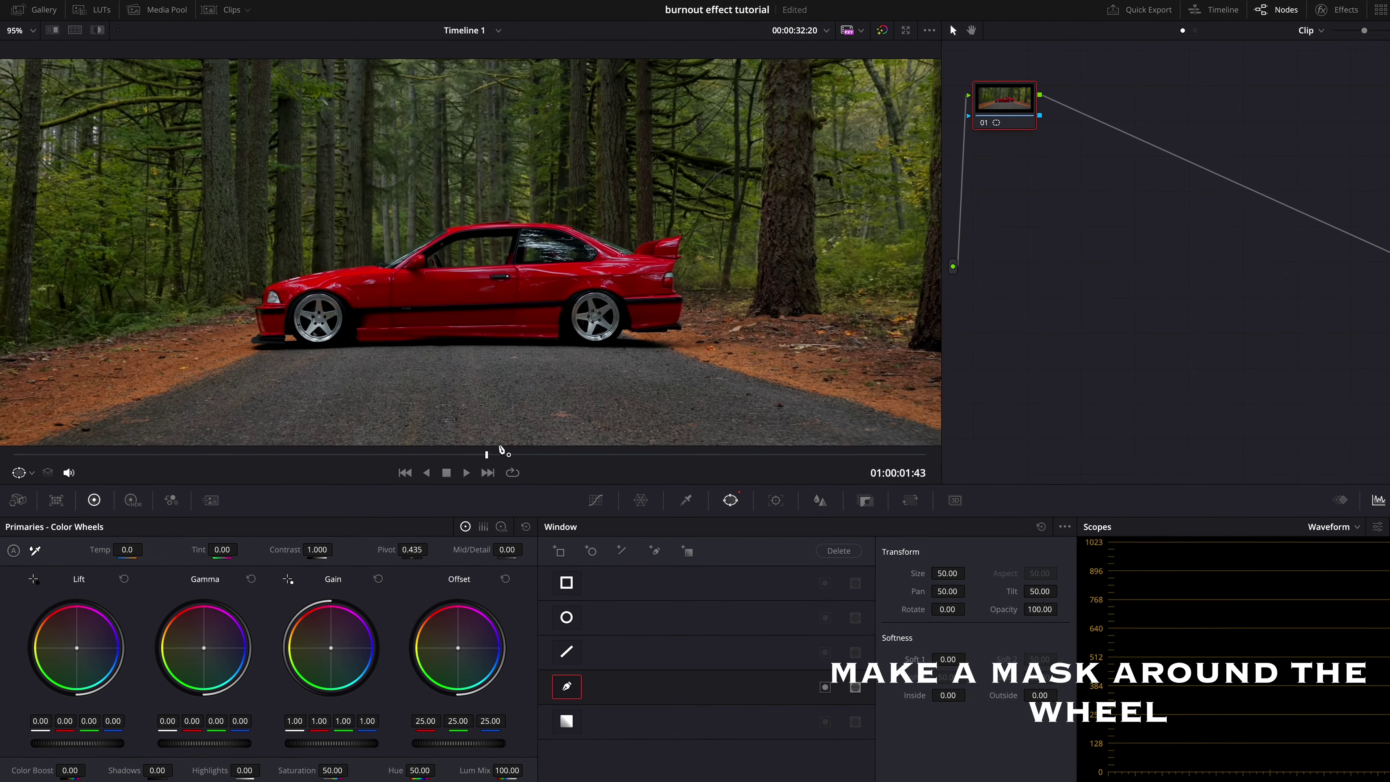
{"action": "left_click_drag", "start_coordinate": [487, 452], "coordinate": [14, 452]}
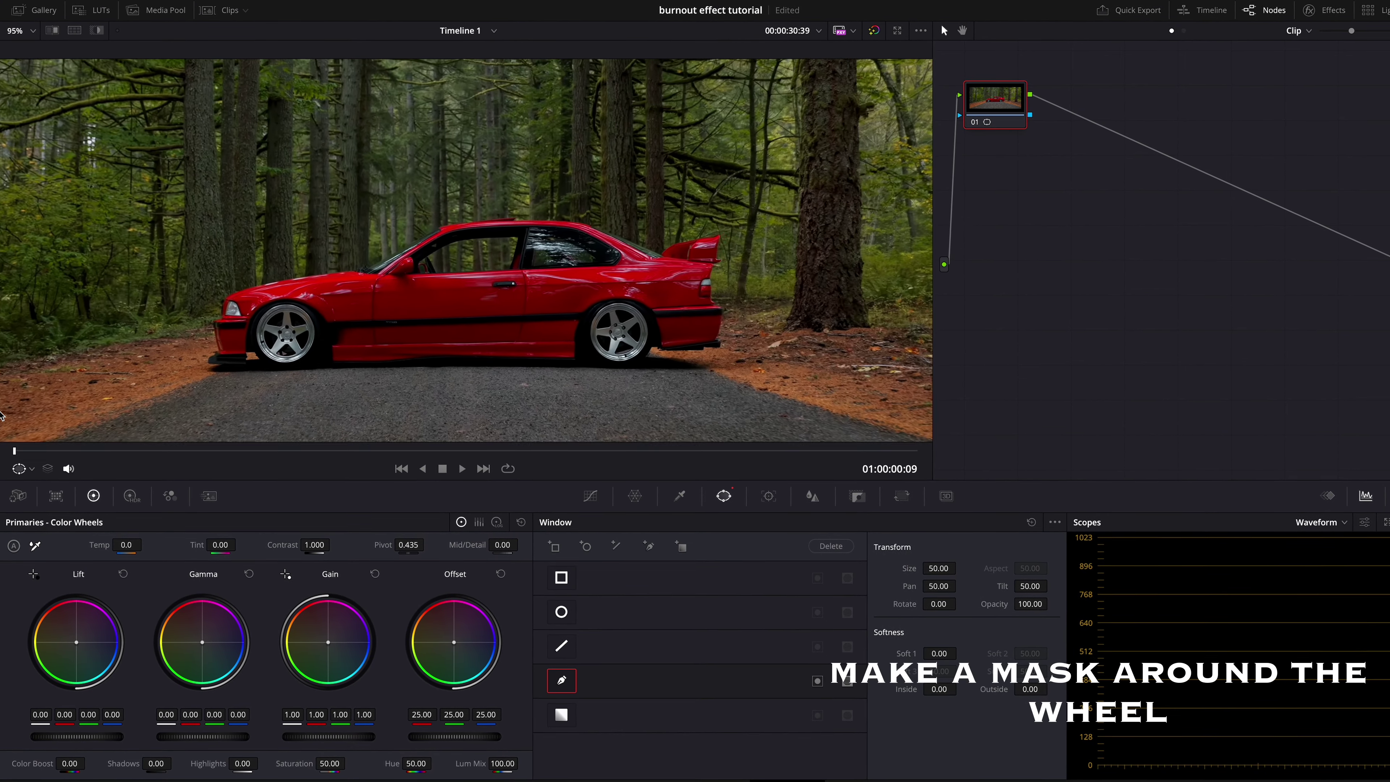
{"action": "scroll", "coordinate": [608, 323], "scroll_direction": "up", "scroll_amount": 3}
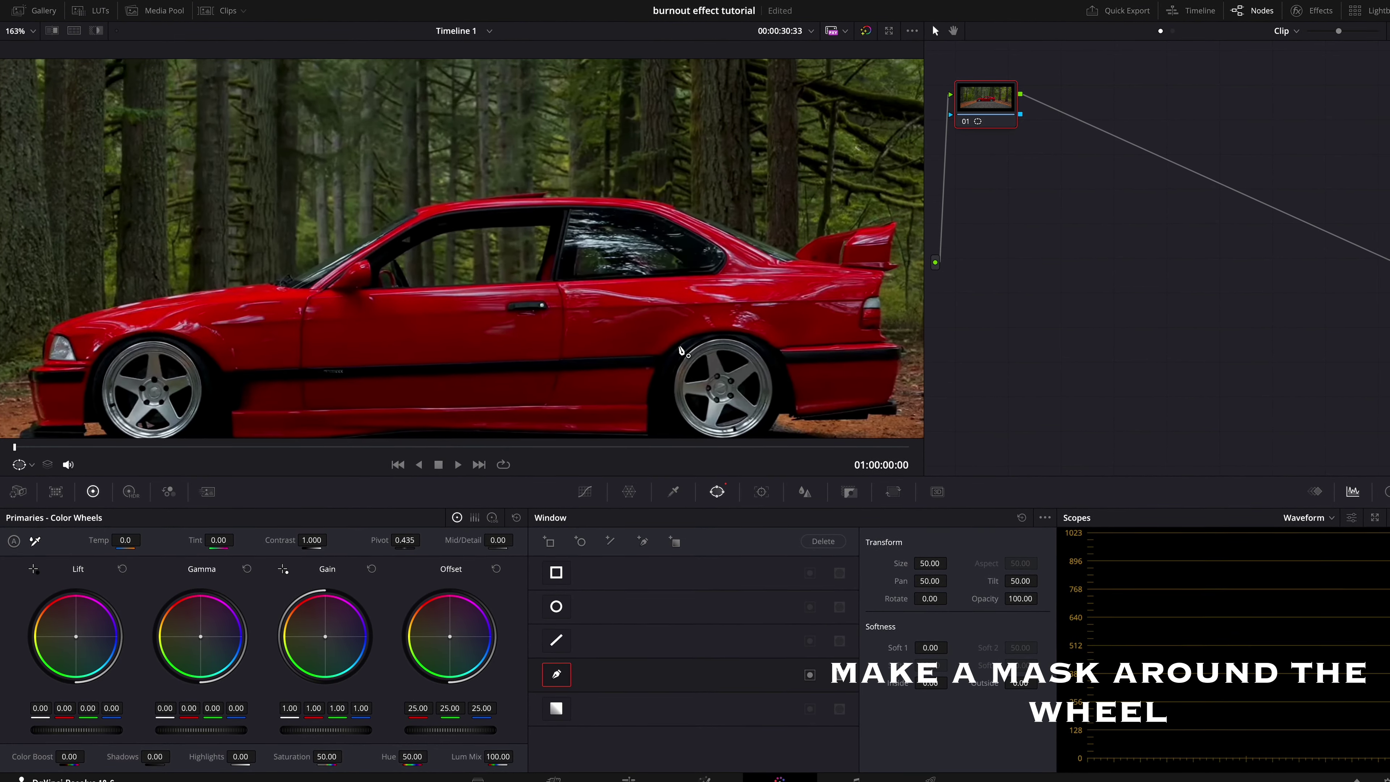
{"action": "scroll", "coordinate": [630, 320], "scroll_direction": "down", "scroll_amount": 2}
- Place points around the rear wheel's edge and close the curve mask
{"action": "left_click", "coordinate": [625, 310]}
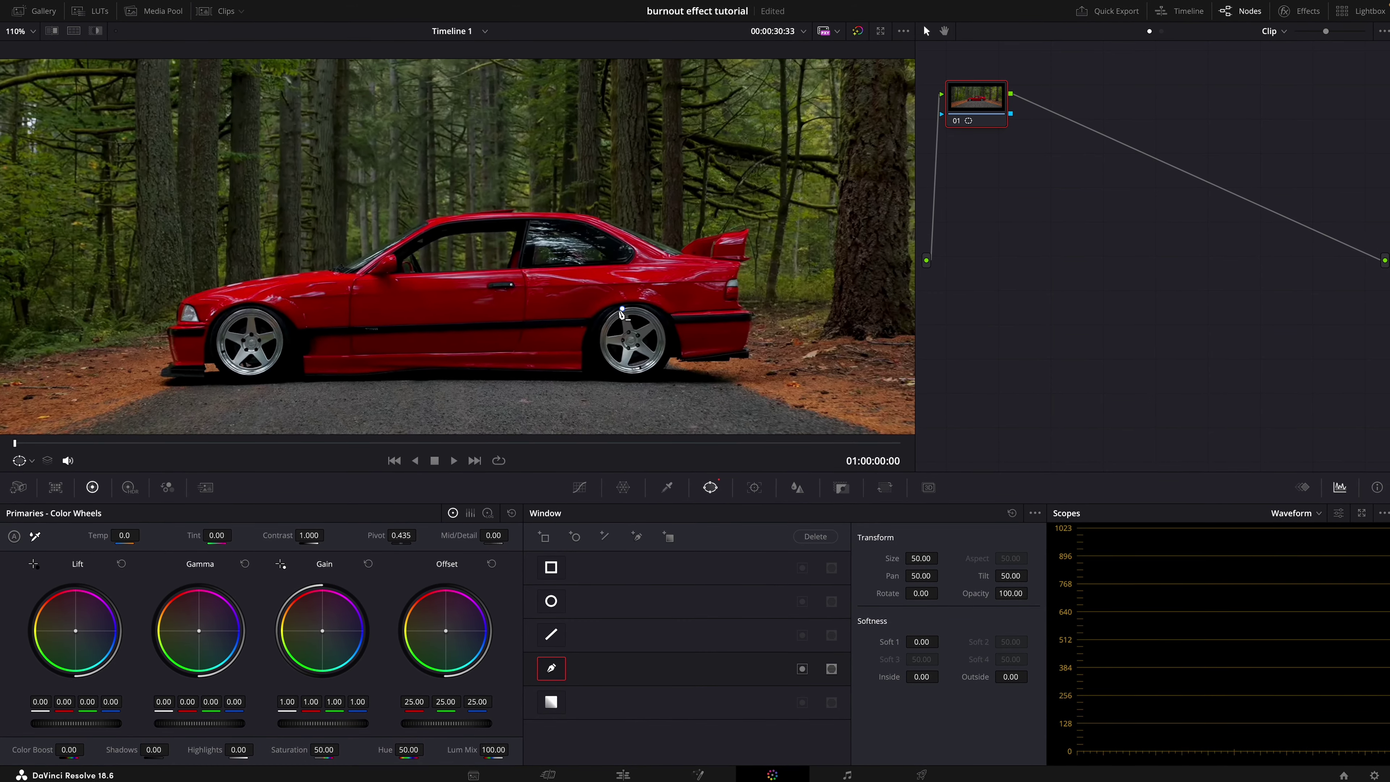
{"action": "left_click", "coordinate": [618, 313]}
{"action": "left_click", "coordinate": [612, 318]}
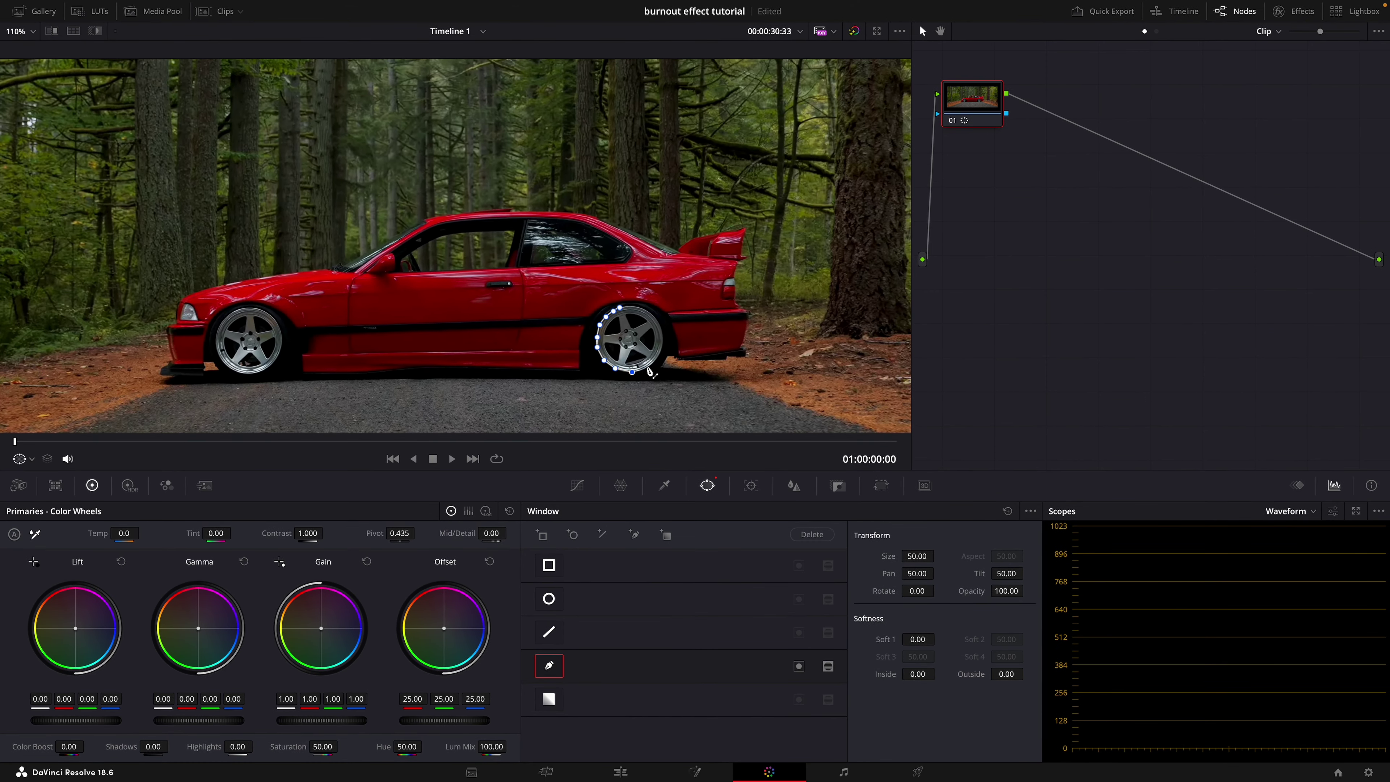
{"action": "left_click", "coordinate": [640, 308]}
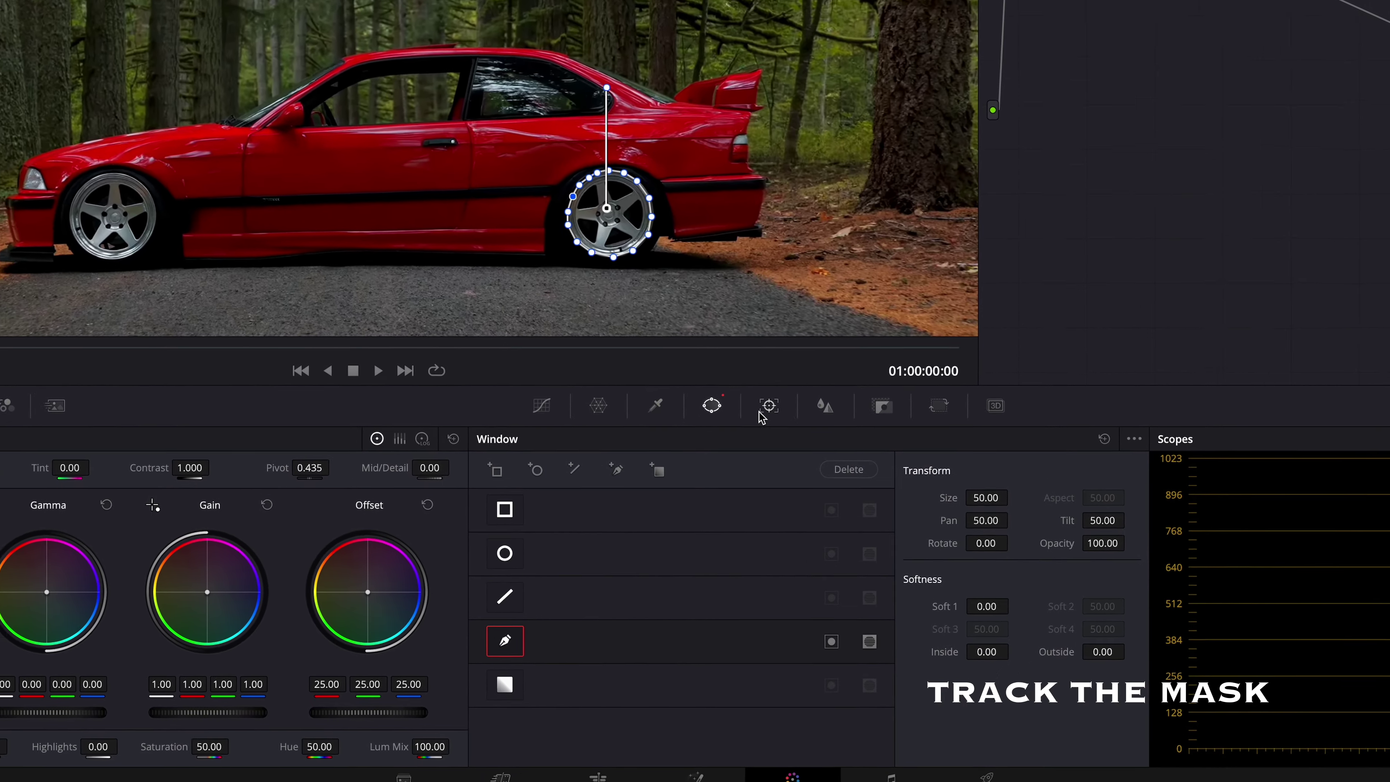
- Track the wheel window forward through the clip, then return to the Window palette
{"action": "left_click", "coordinate": [779, 493]}
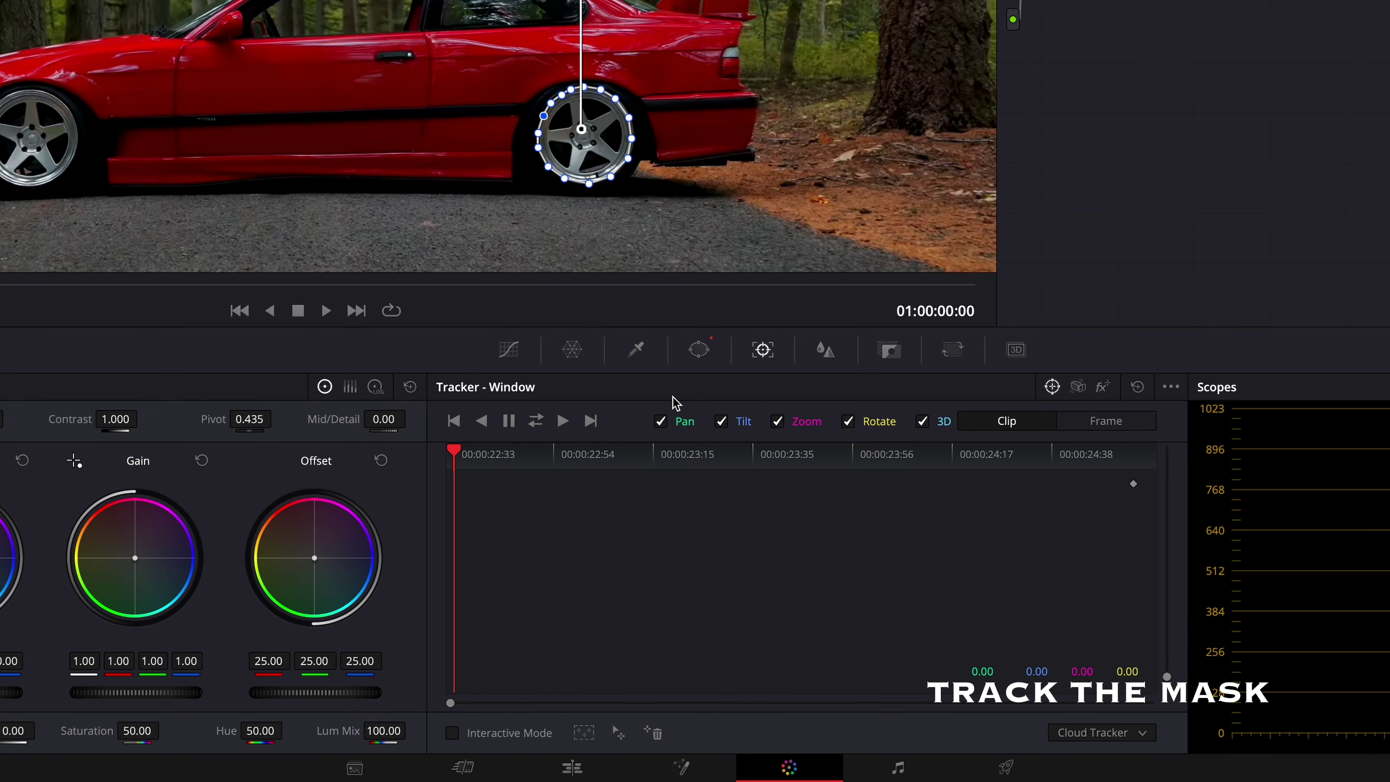
{"action": "left_click", "coordinate": [537, 421]}
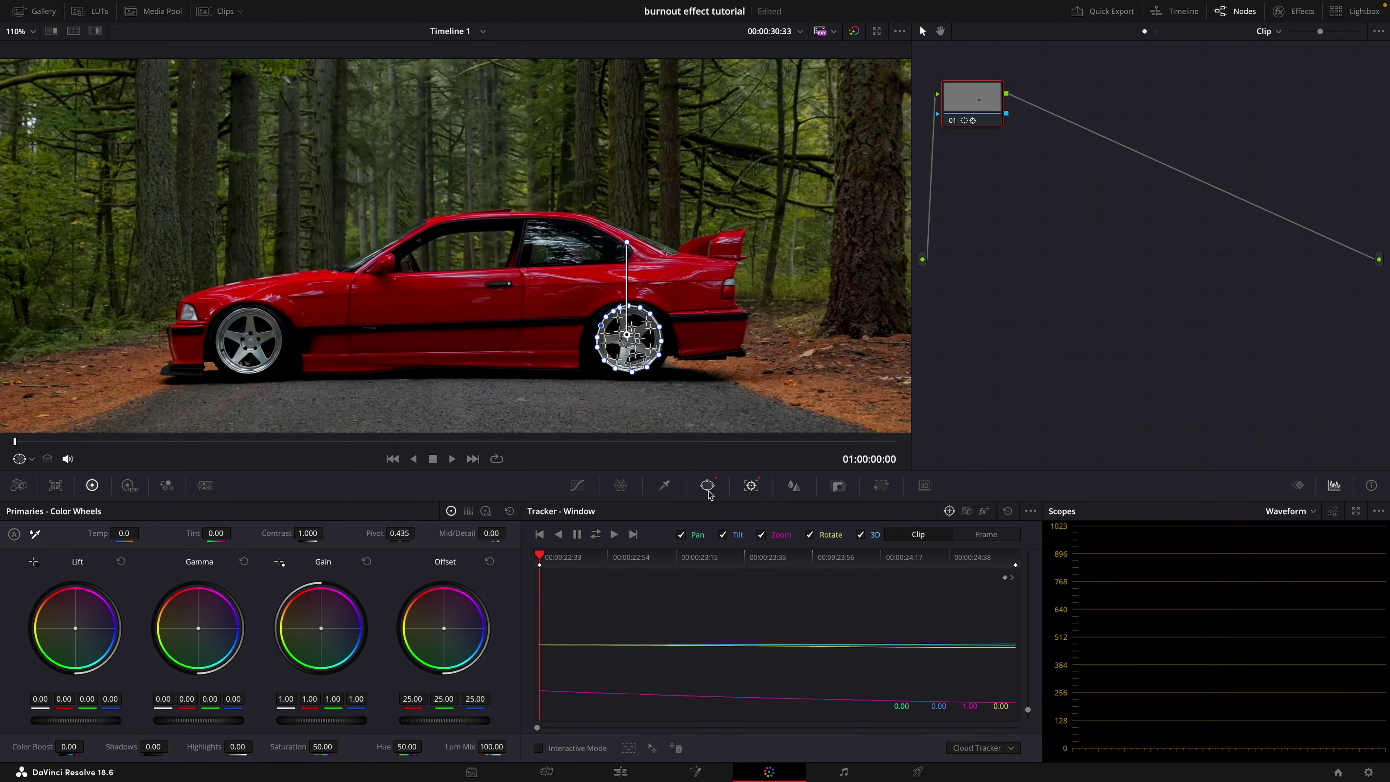
{"action": "left_click", "coordinate": [707, 485]}
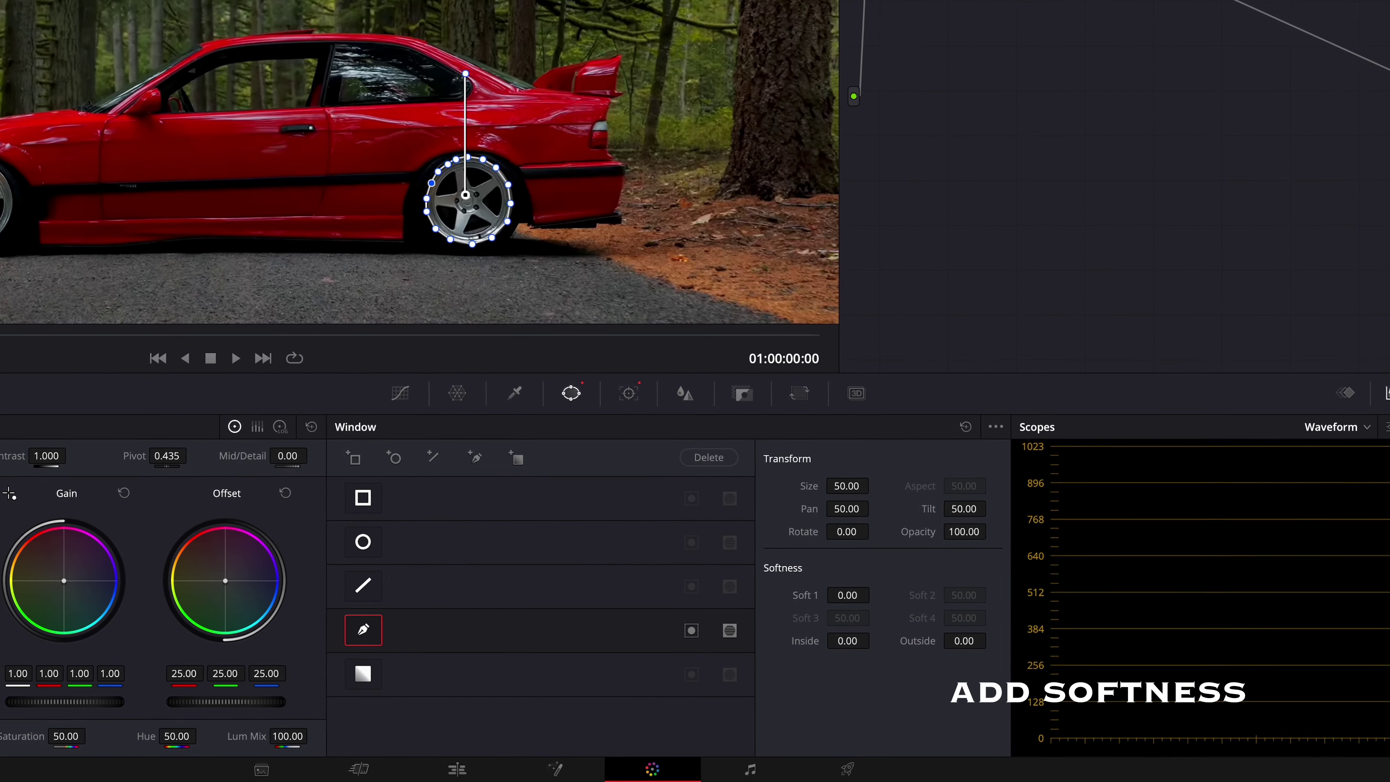
- Raise the wheel mask's Softness Outside, add an alpha output, and preview the isolated wheel on the Edit page
{"action": "mouse_move", "coordinate": [964, 641]}
{"action": "left_mouse_down"}
{"action": "mouse_move", "coordinate": [990, 638]}
{"action": "mouse_move", "coordinate": [994, 674]}
{"action": "left_mouse_up"}
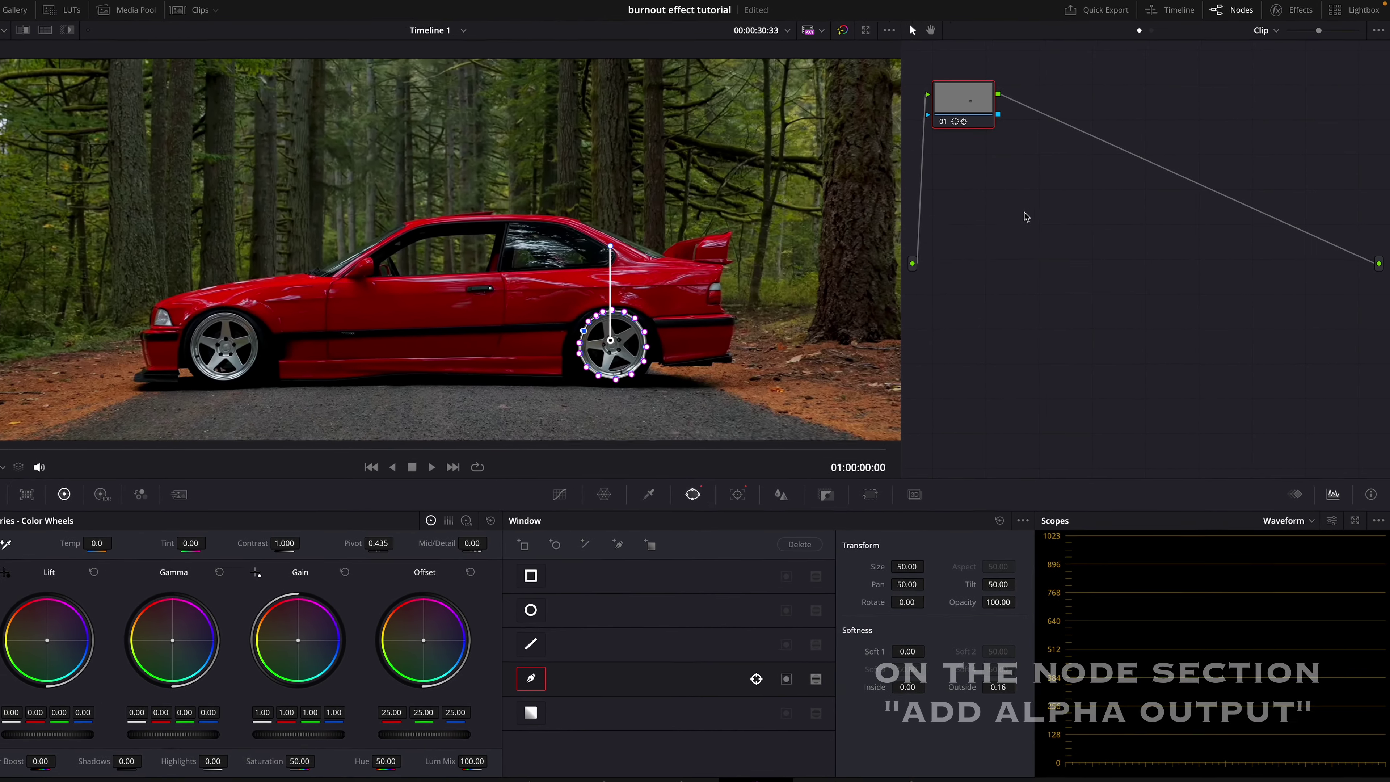
{"action": "right_click", "coordinate": [1070, 184]}
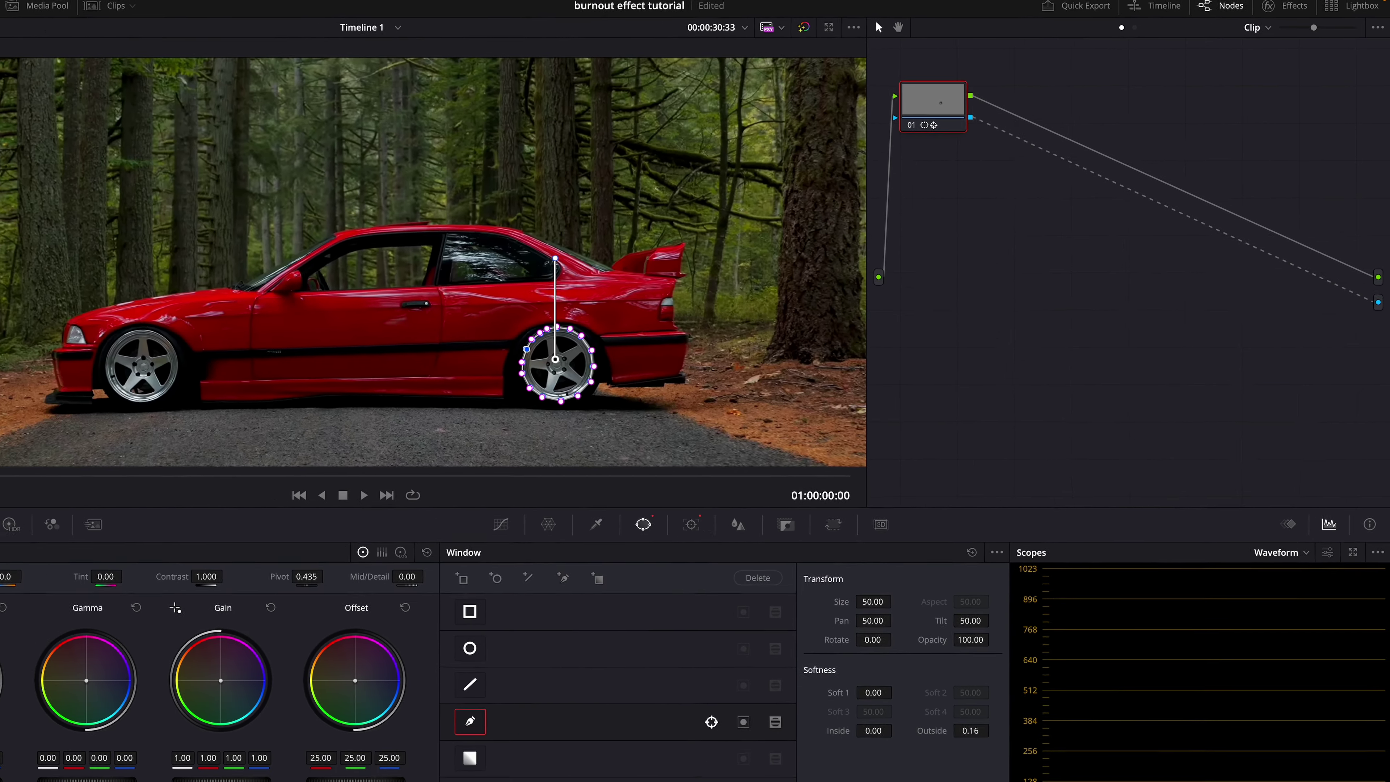
{"action": "left_click", "coordinate": [629, 776]}
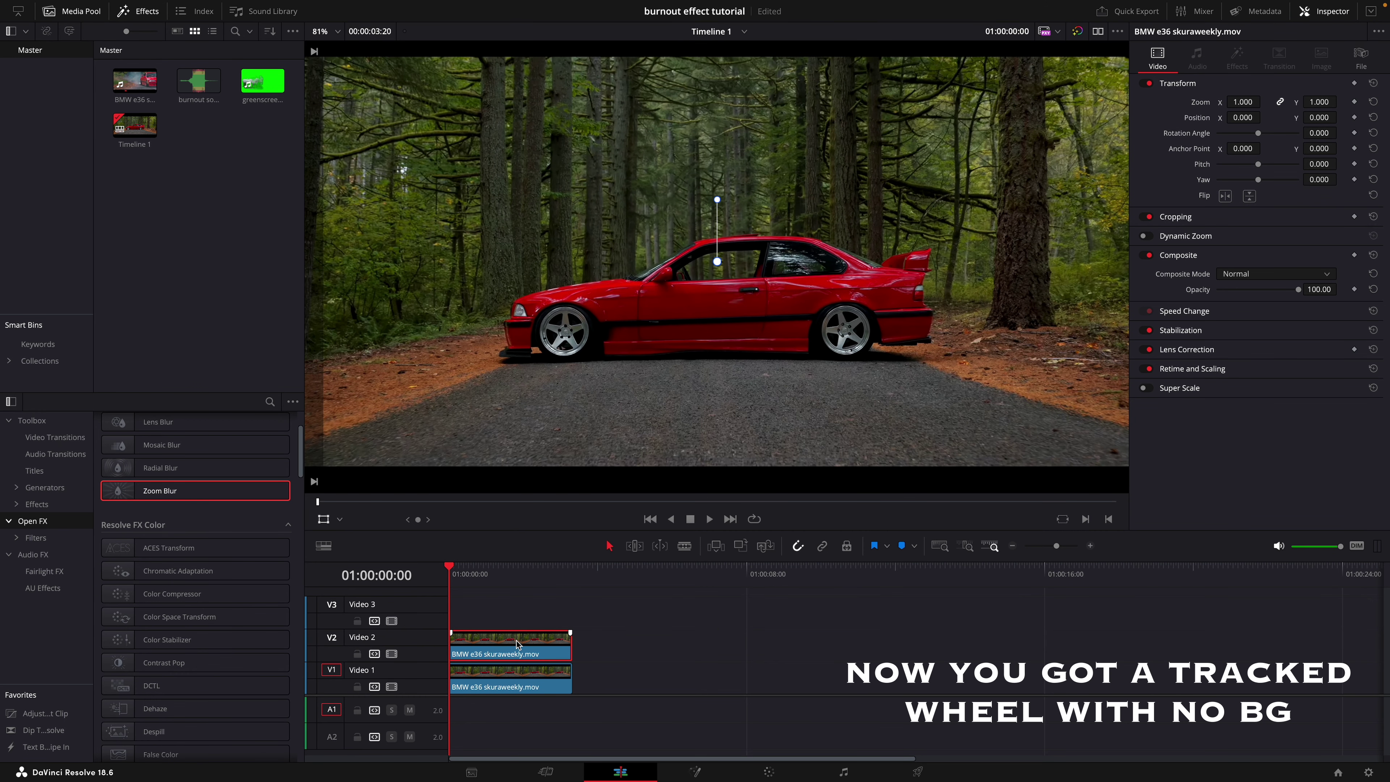
{"action": "left_click_drag", "start_coordinate": [572, 583], "coordinate": [633, 587]}
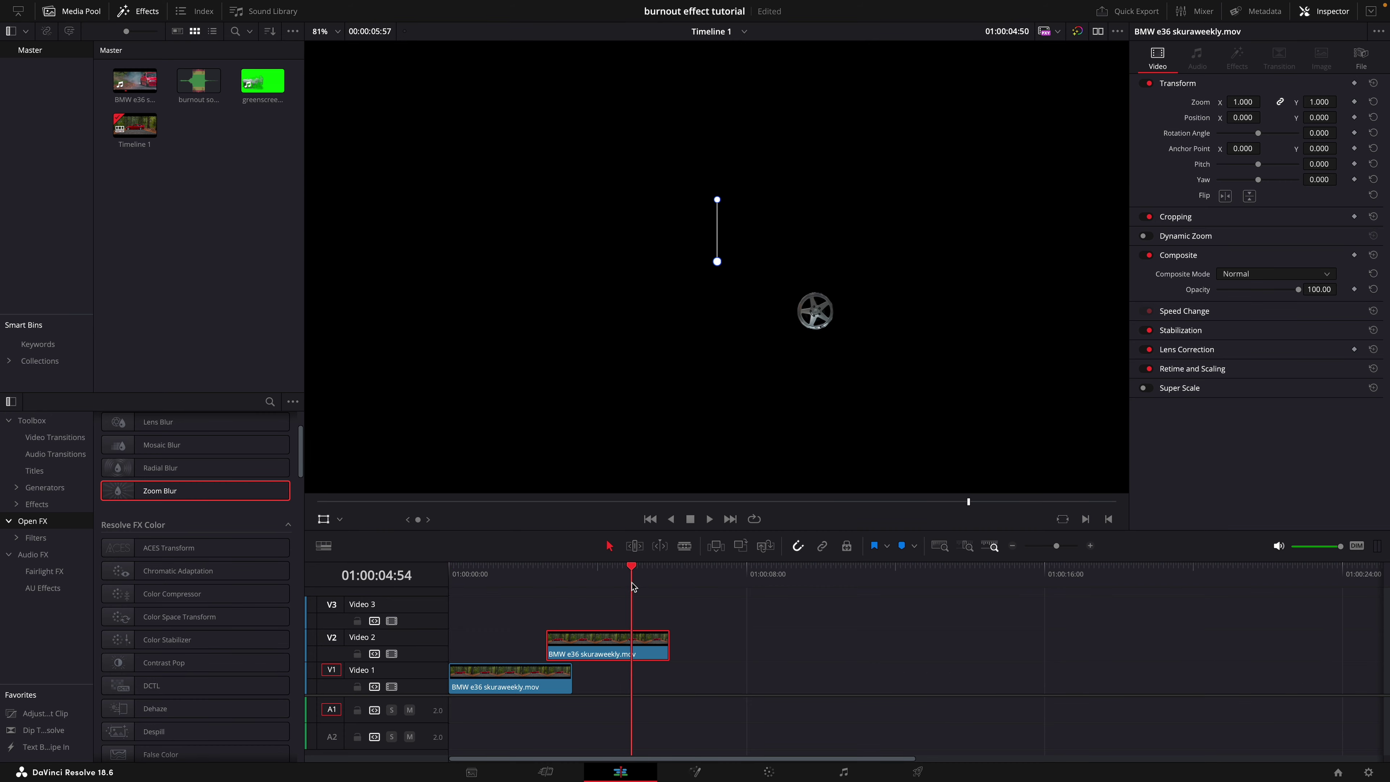
{"action": "left_click_drag", "start_coordinate": [505, 586], "coordinate": [395, 572]}
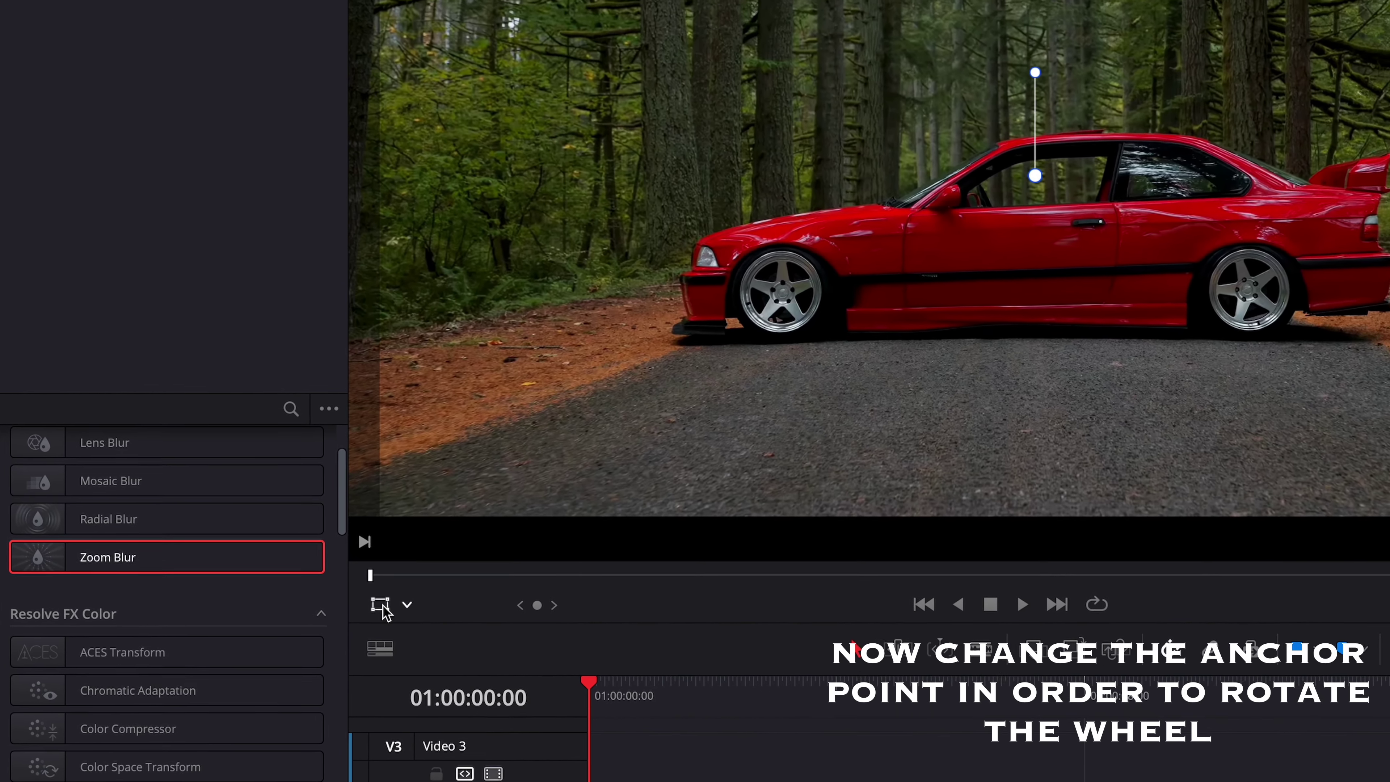
- Drag the anchor point onto the rear wheel hub, then re-centre it at the last frame
{"action": "left_click", "coordinate": [383, 608]}
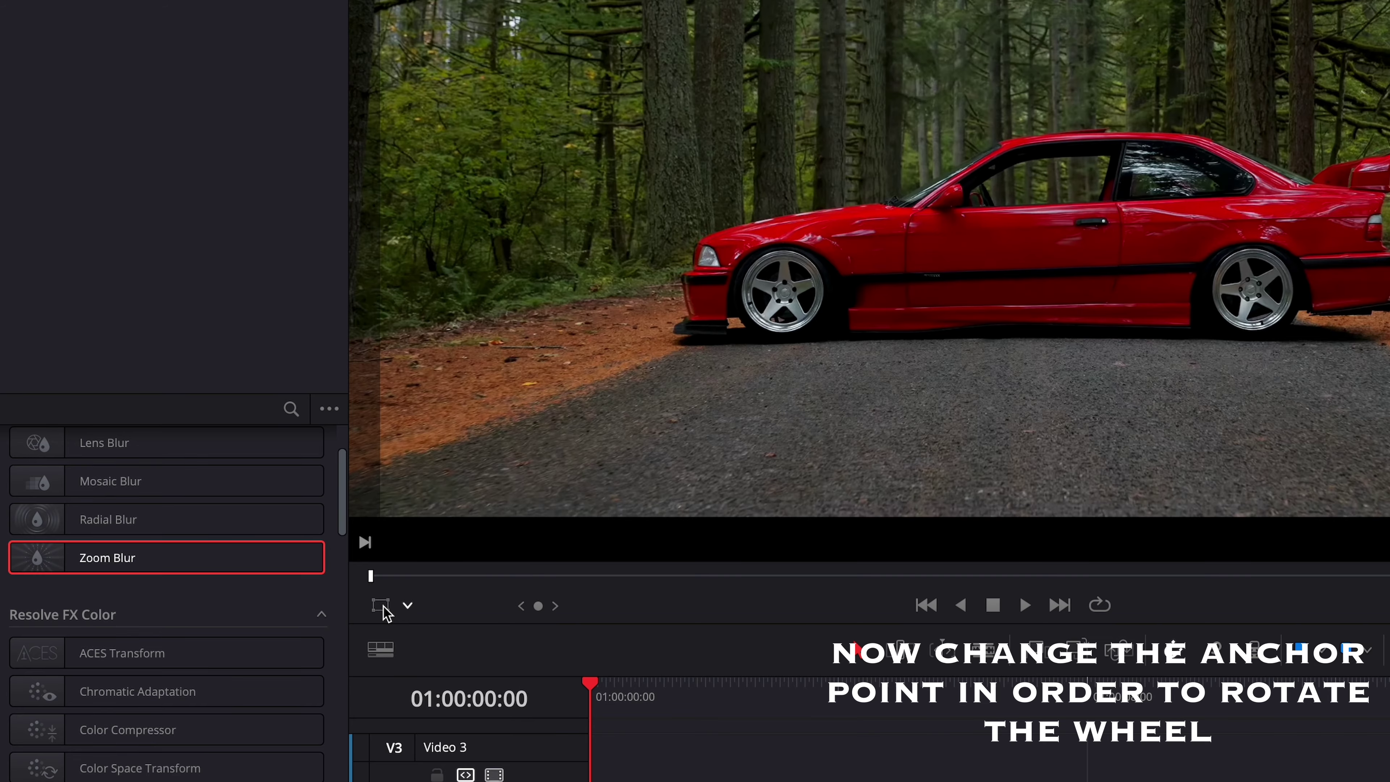
{"action": "left_click", "coordinate": [383, 607]}
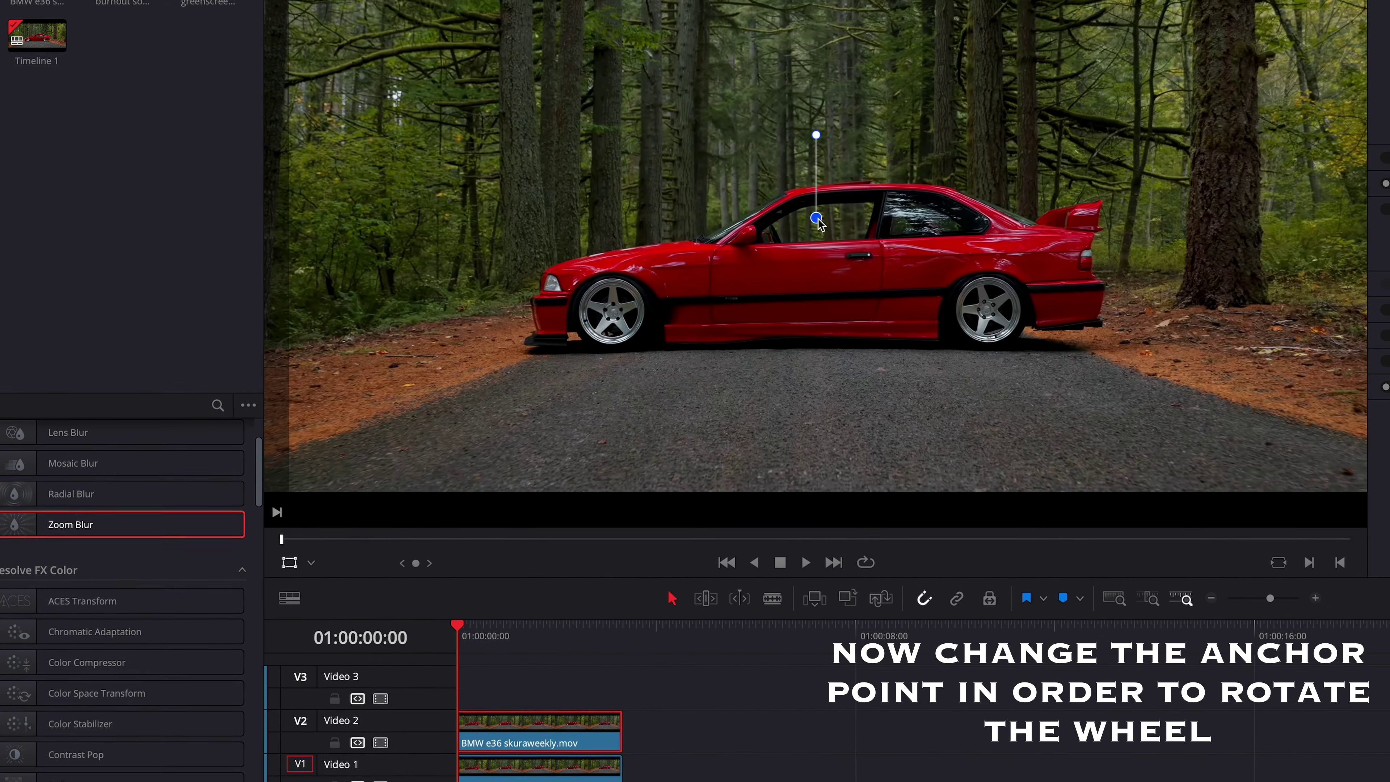
{"action": "left_click_drag", "start_coordinate": [816, 218], "coordinate": [836, 352]}
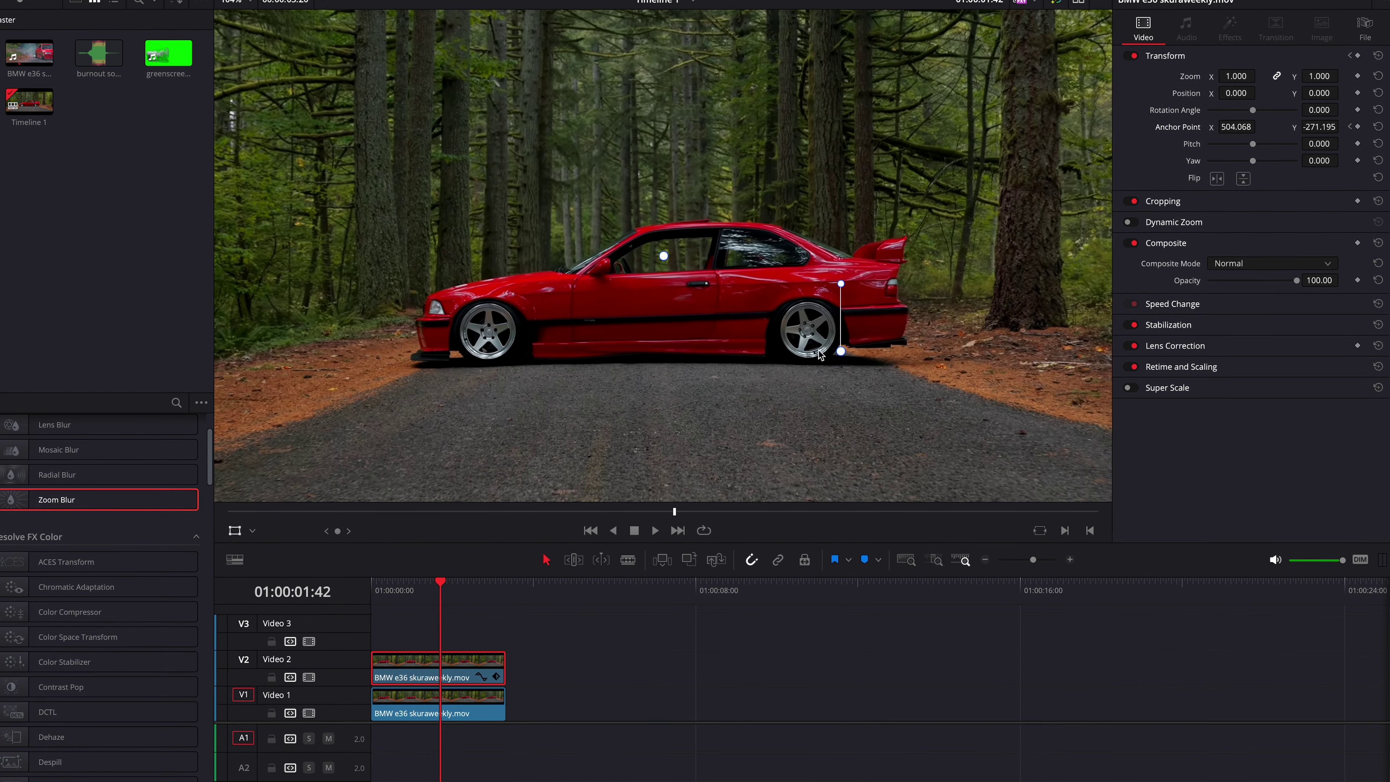
{"action": "left_click", "coordinate": [537, 607]}
{"action": "left_click_drag", "start_coordinate": [817, 332], "coordinate": [801, 323]}
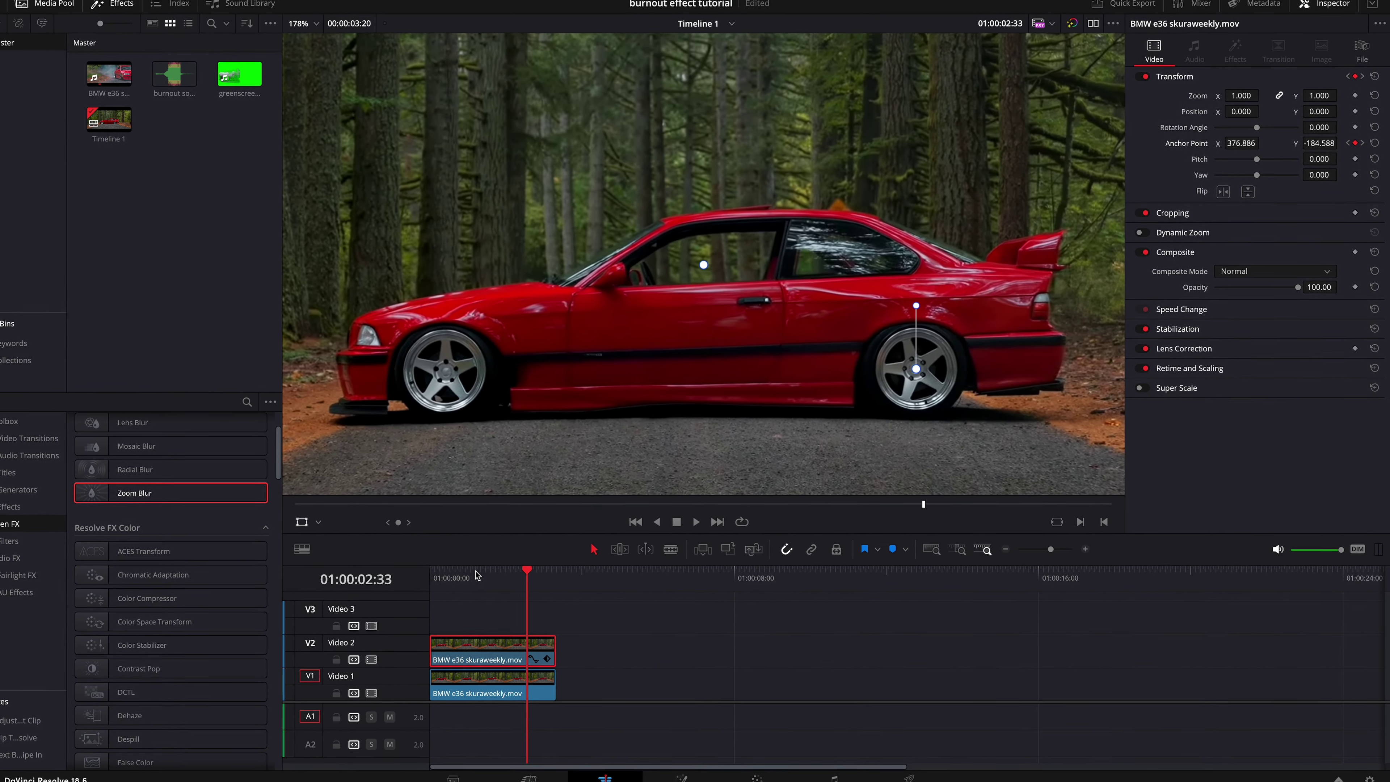
{"action": "mouse_move", "coordinate": [476, 575]}
{"action": "left_mouse_down"}
{"action": "mouse_move", "coordinate": [462, 577]}
{"action": "mouse_move", "coordinate": [573, 582]}
{"action": "mouse_move", "coordinate": [432, 580]}
{"action": "left_mouse_up"}
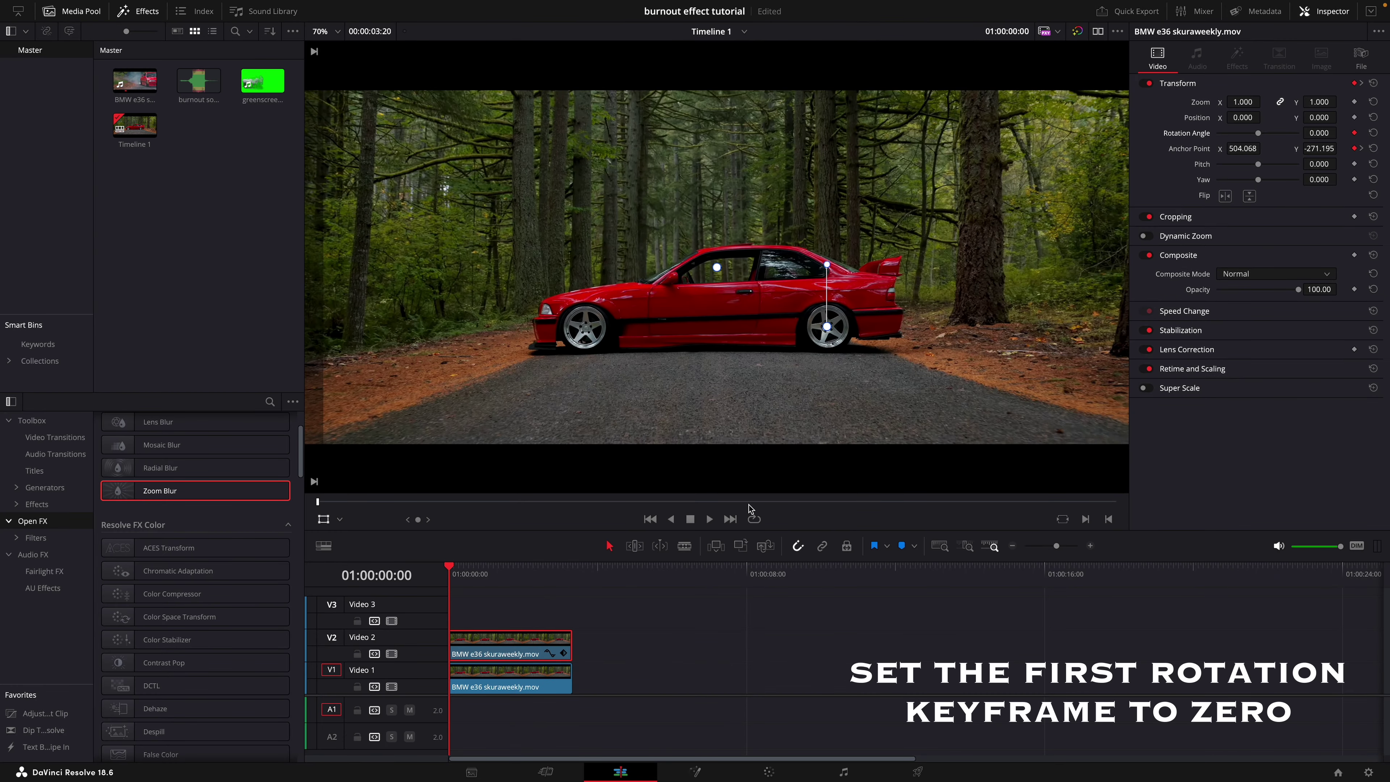
- Keyframe Rotation Angle to -40000 at the clip end, then check the spin mid-clip
{"action": "left_click", "coordinate": [567, 578]}
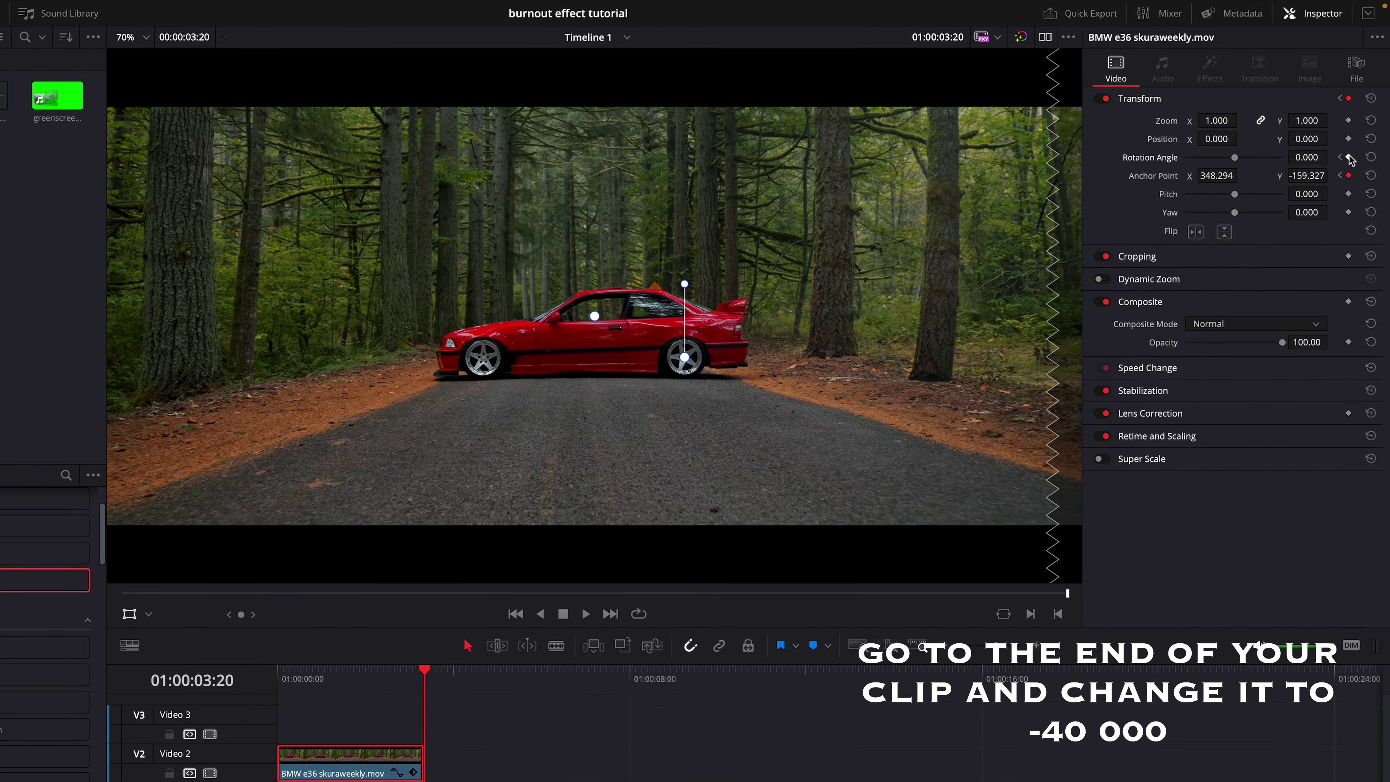
{"action": "left_click", "coordinate": [1348, 157]}
{"action": "type", "text": "-40000"}
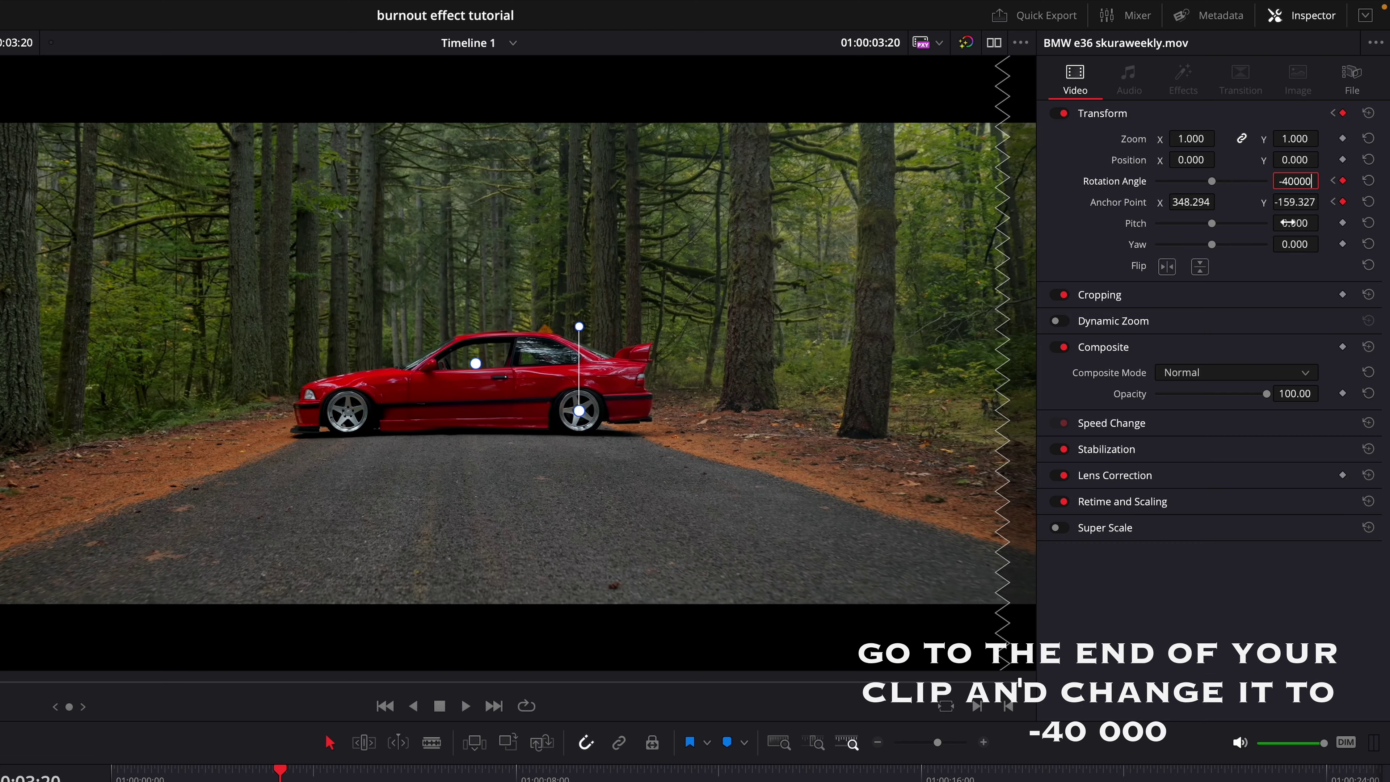
{"action": "key", "text": "Return"}
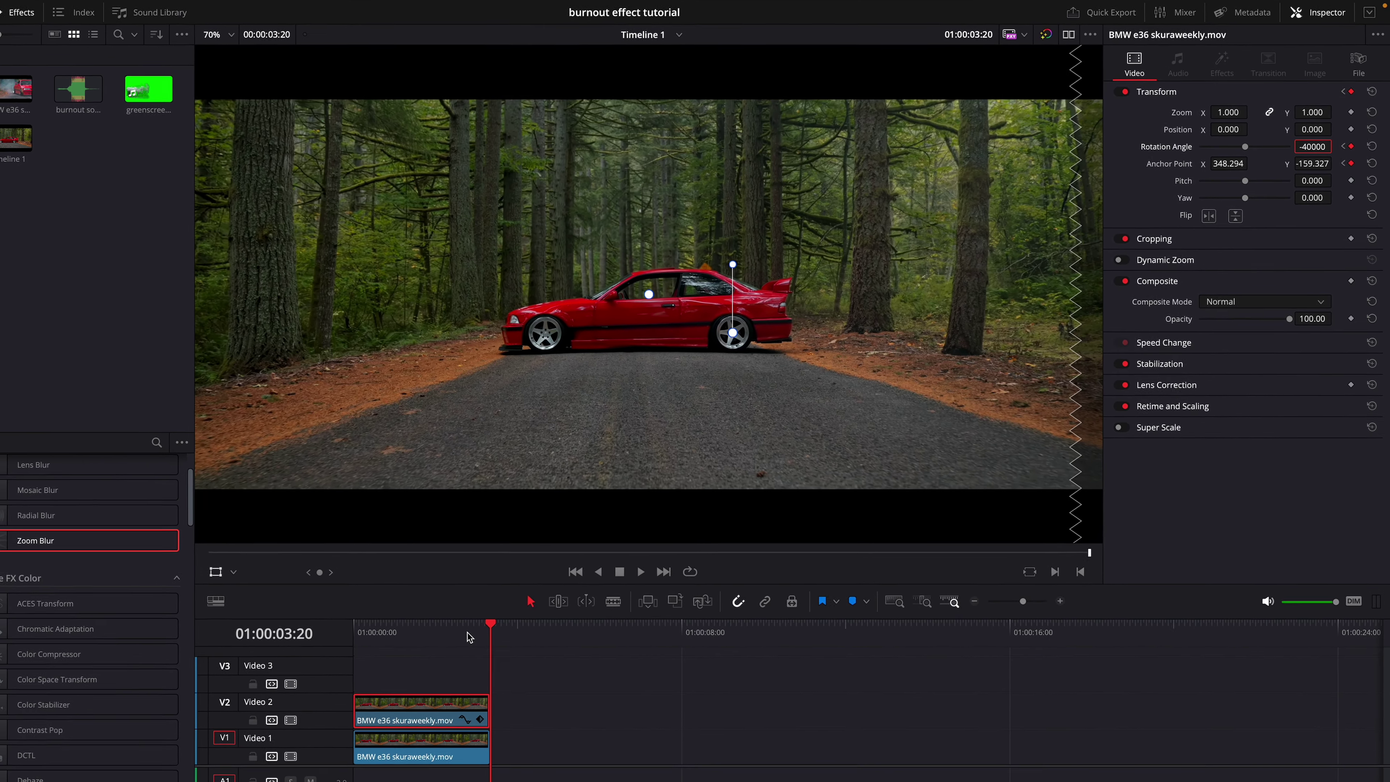
{"action": "left_click", "coordinate": [522, 574]}
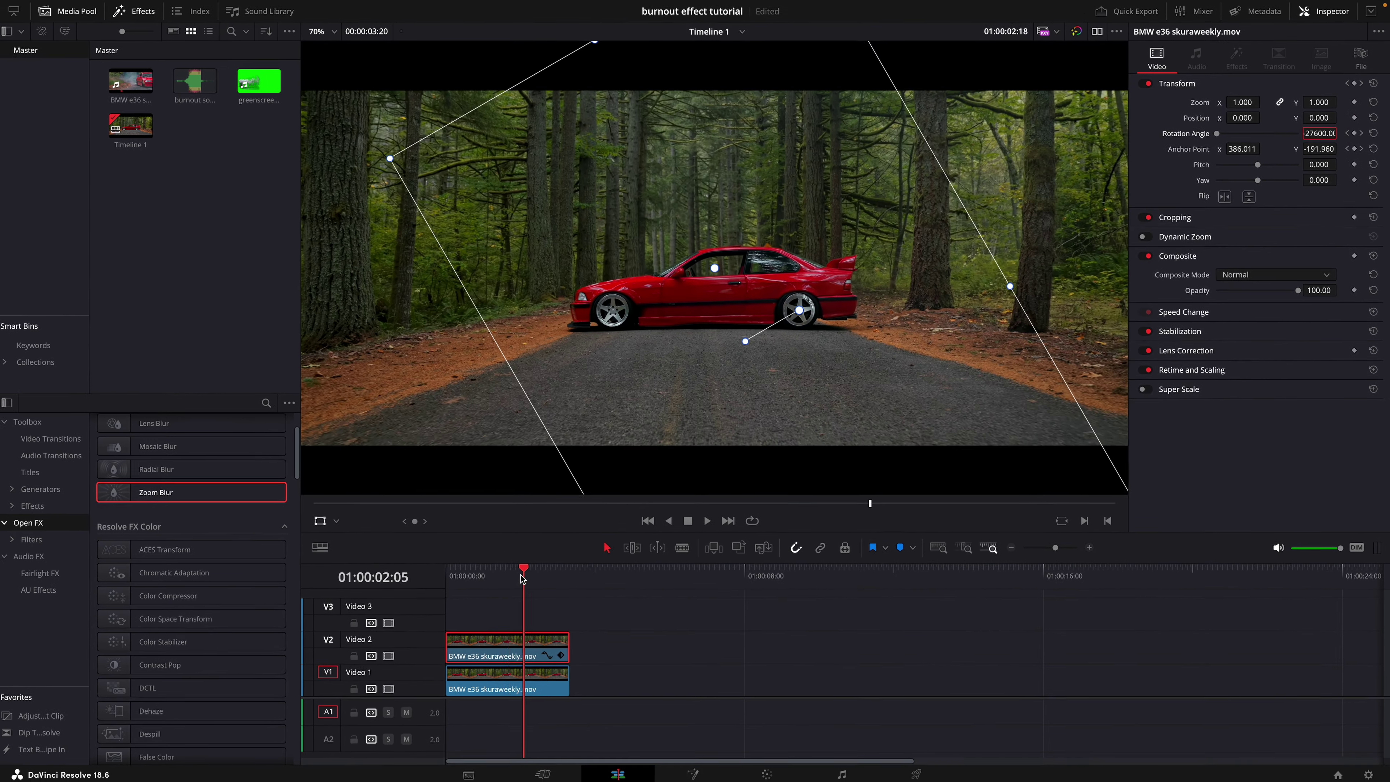
{"action": "left_click_drag", "start_coordinate": [522, 577], "coordinate": [429, 584]}
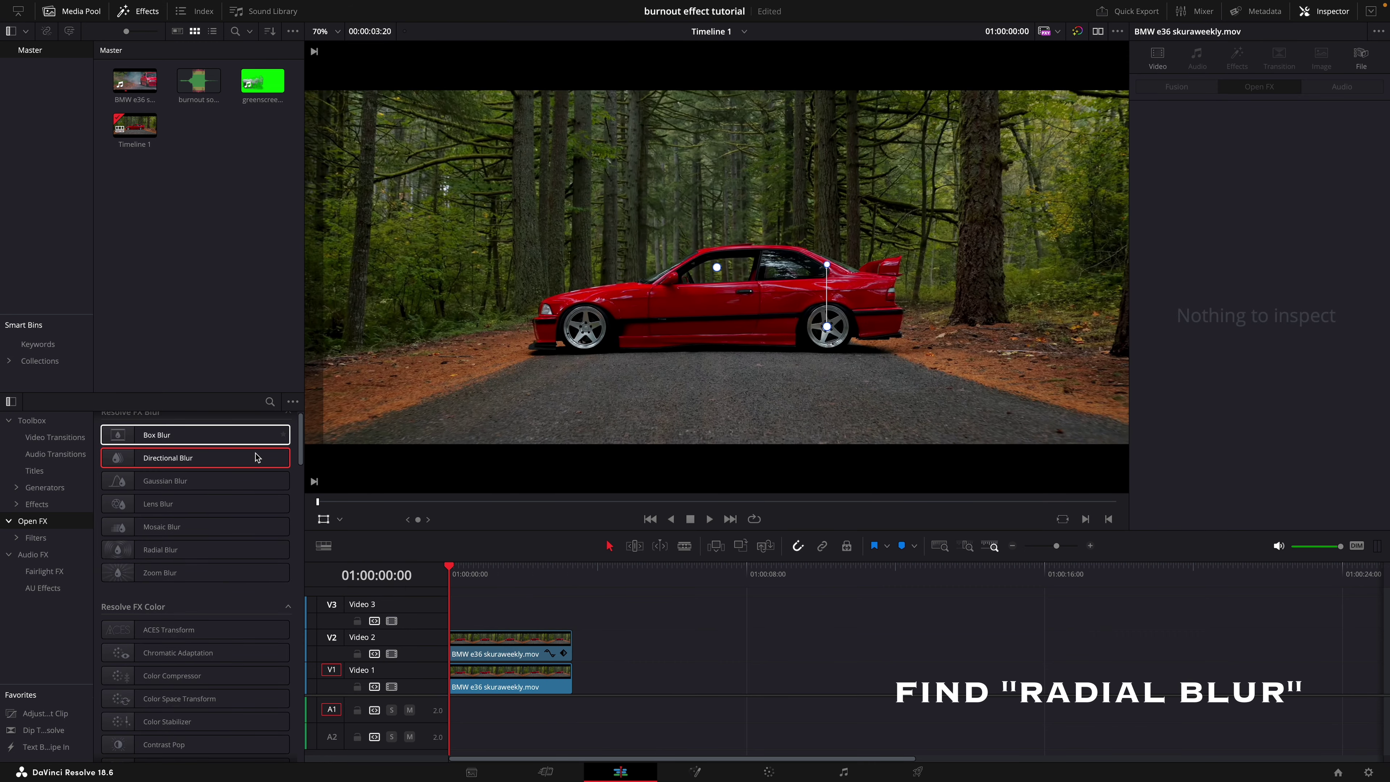
- Apply Radial Blur to the wheel clip with Smooth Strength 0.318 and preview playback
{"action": "left_click_drag", "start_coordinate": [183, 558], "coordinate": [396, 626]}
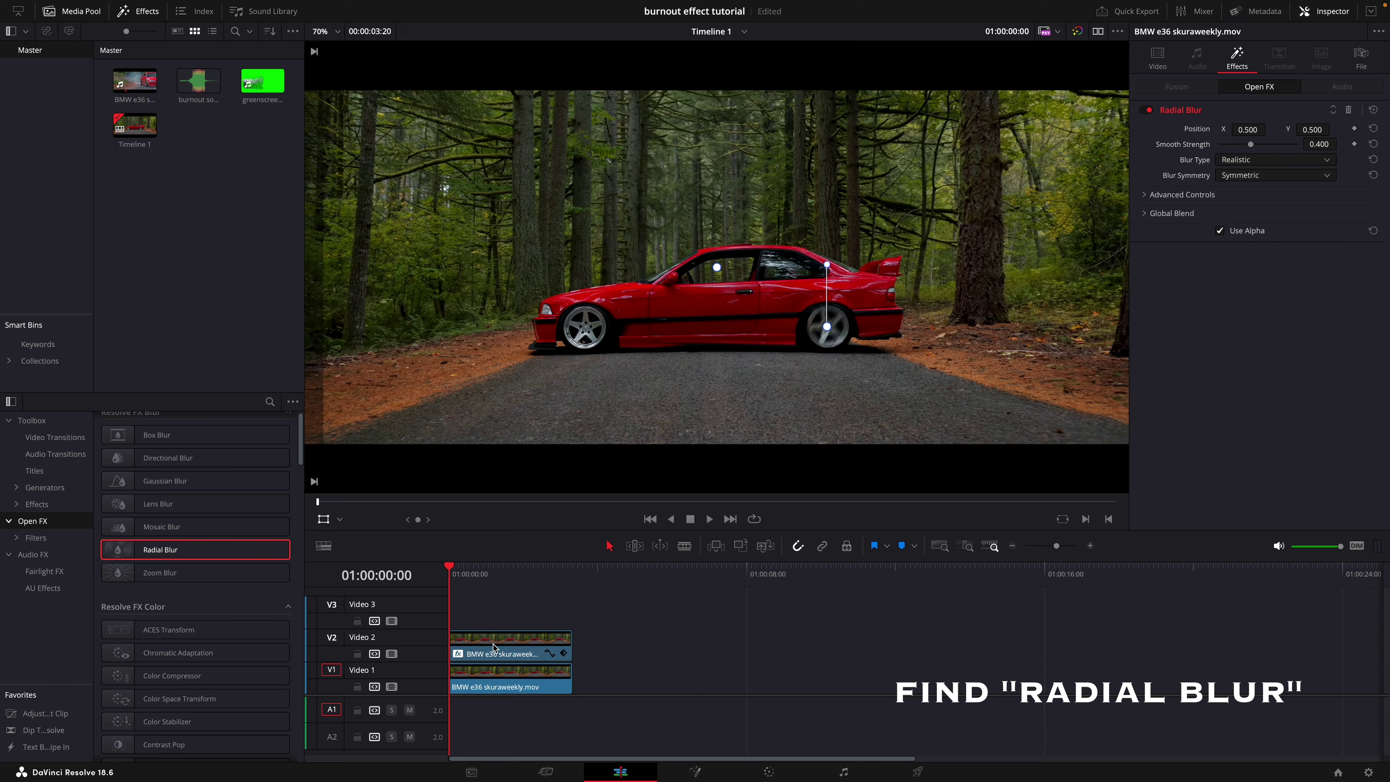
{"action": "key", "text": "space"}
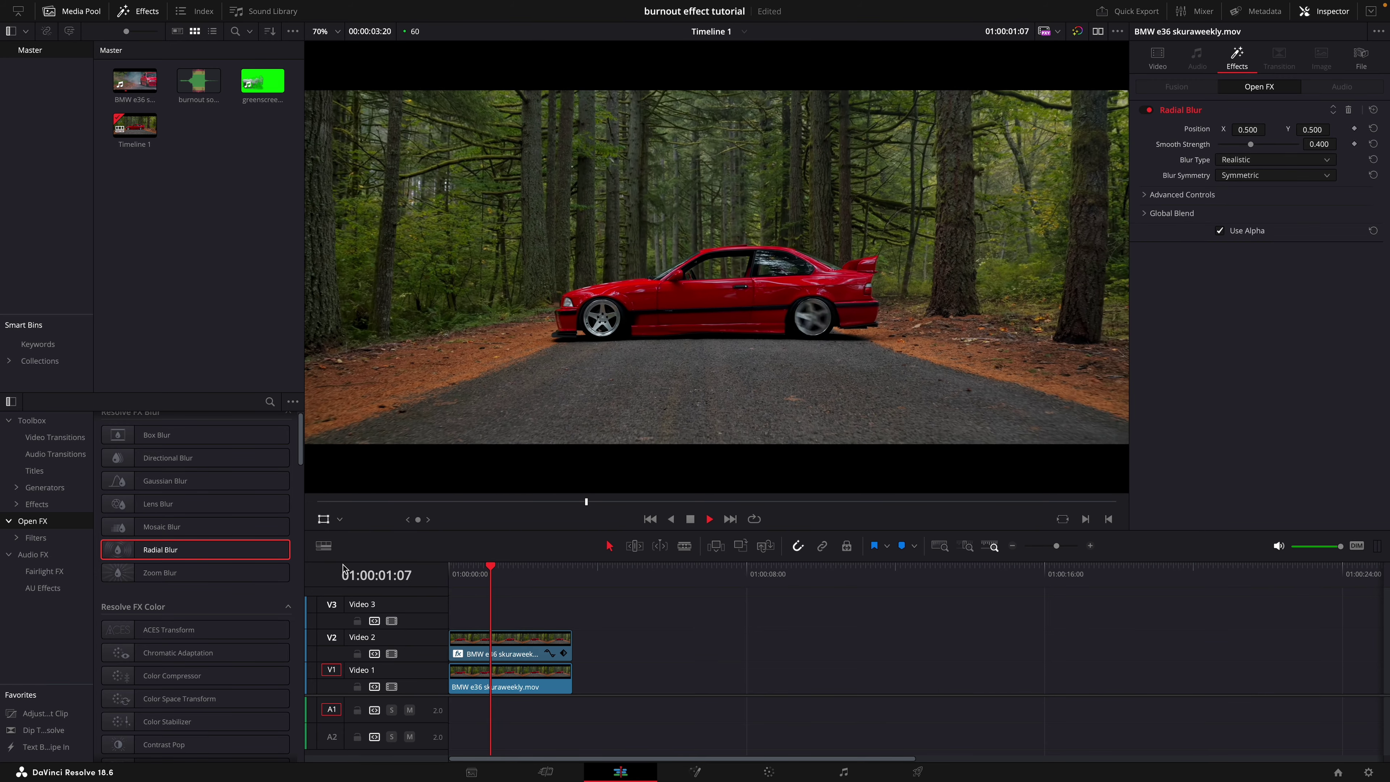
{"action": "key", "text": "space"}
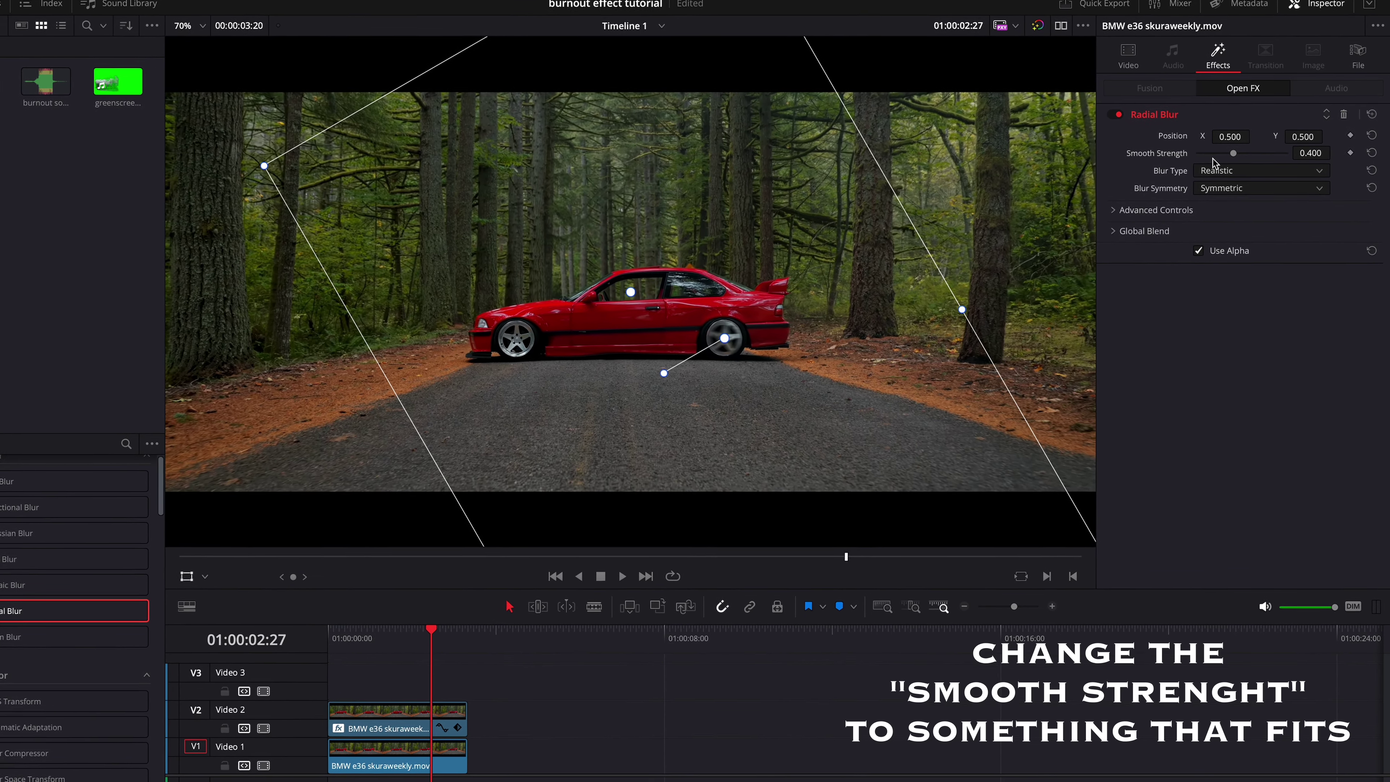
{"action": "mouse_move", "coordinate": [1209, 157]}
{"action": "left_mouse_down"}
{"action": "mouse_move", "coordinate": [1184, 166]}
{"action": "mouse_move", "coordinate": [1194, 173]}
{"action": "mouse_move", "coordinate": [1178, 192]}
{"action": "left_mouse_up"}
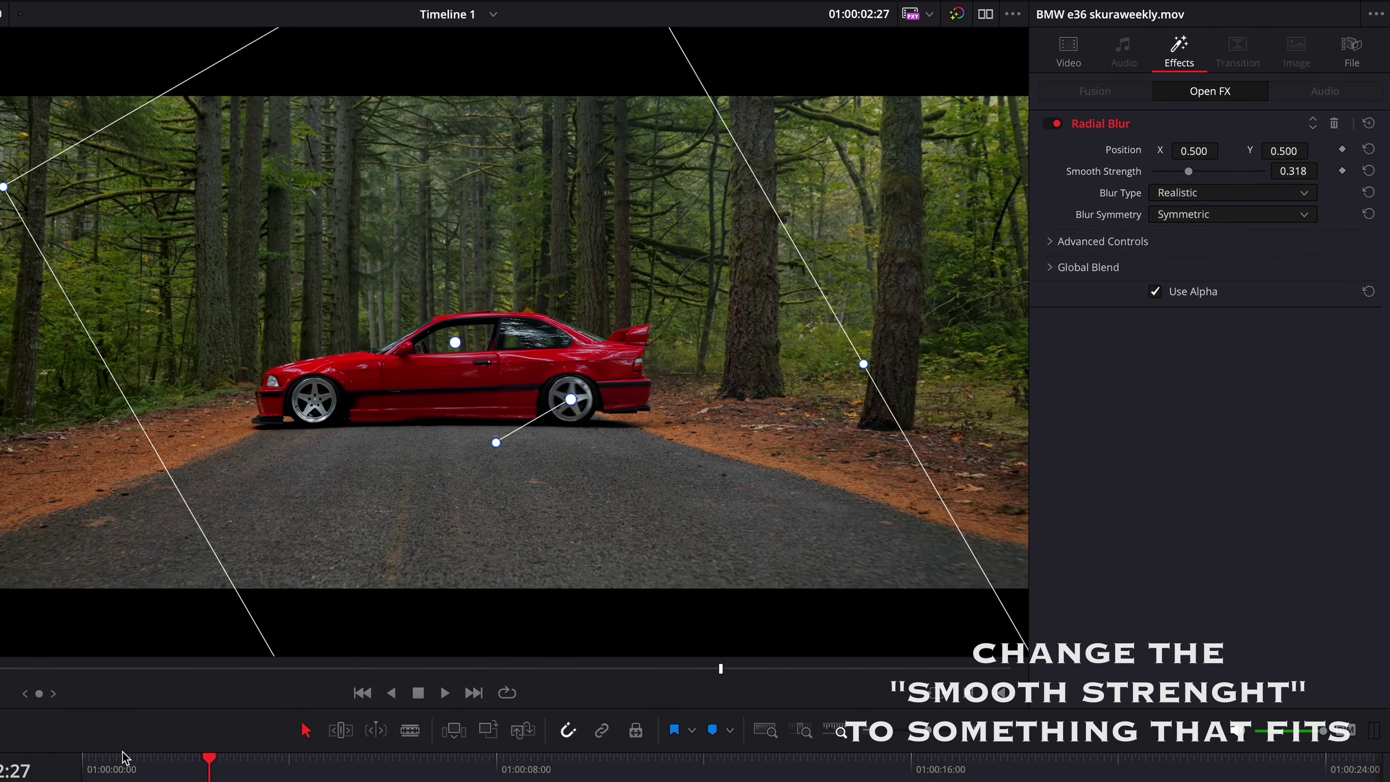
{"action": "key", "text": "Home"}
{"action": "key", "text": "space"}
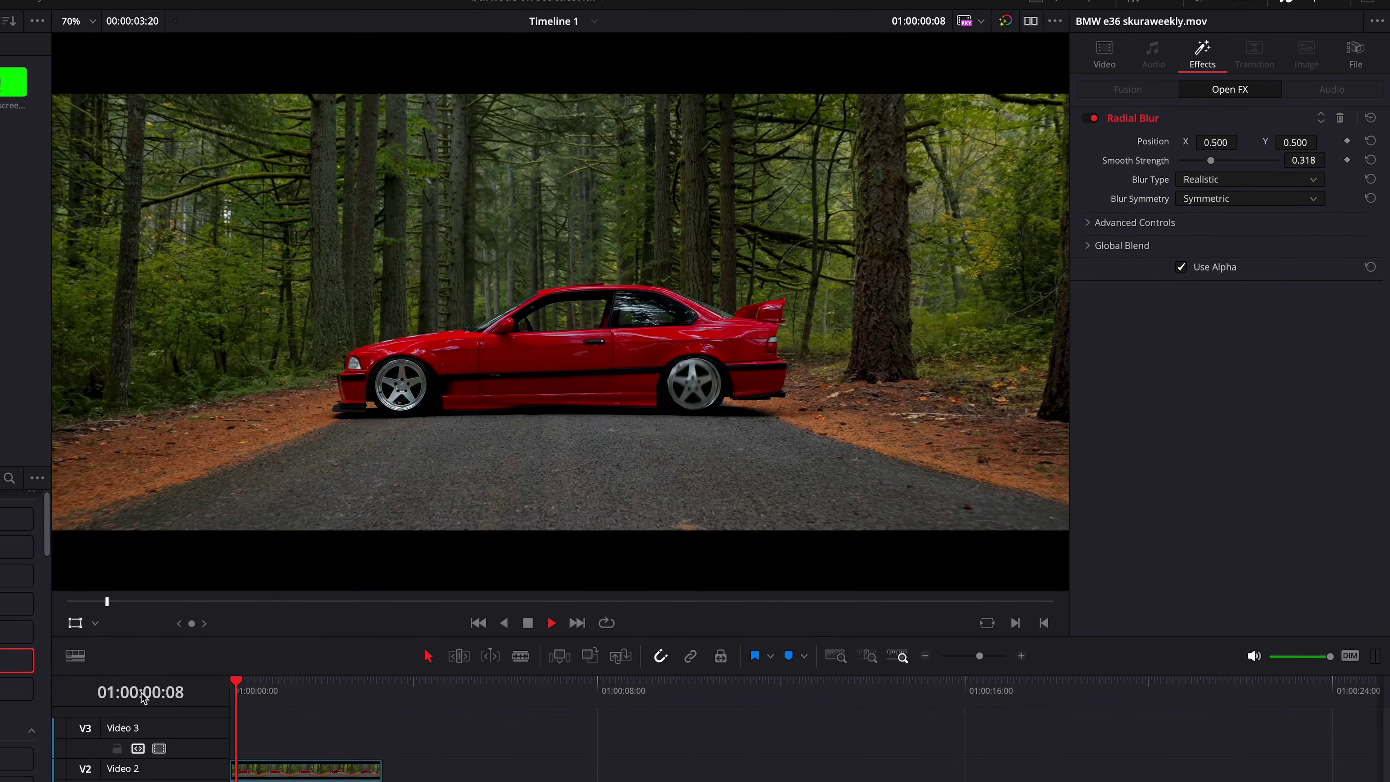
{"action": "key", "text": "space"}
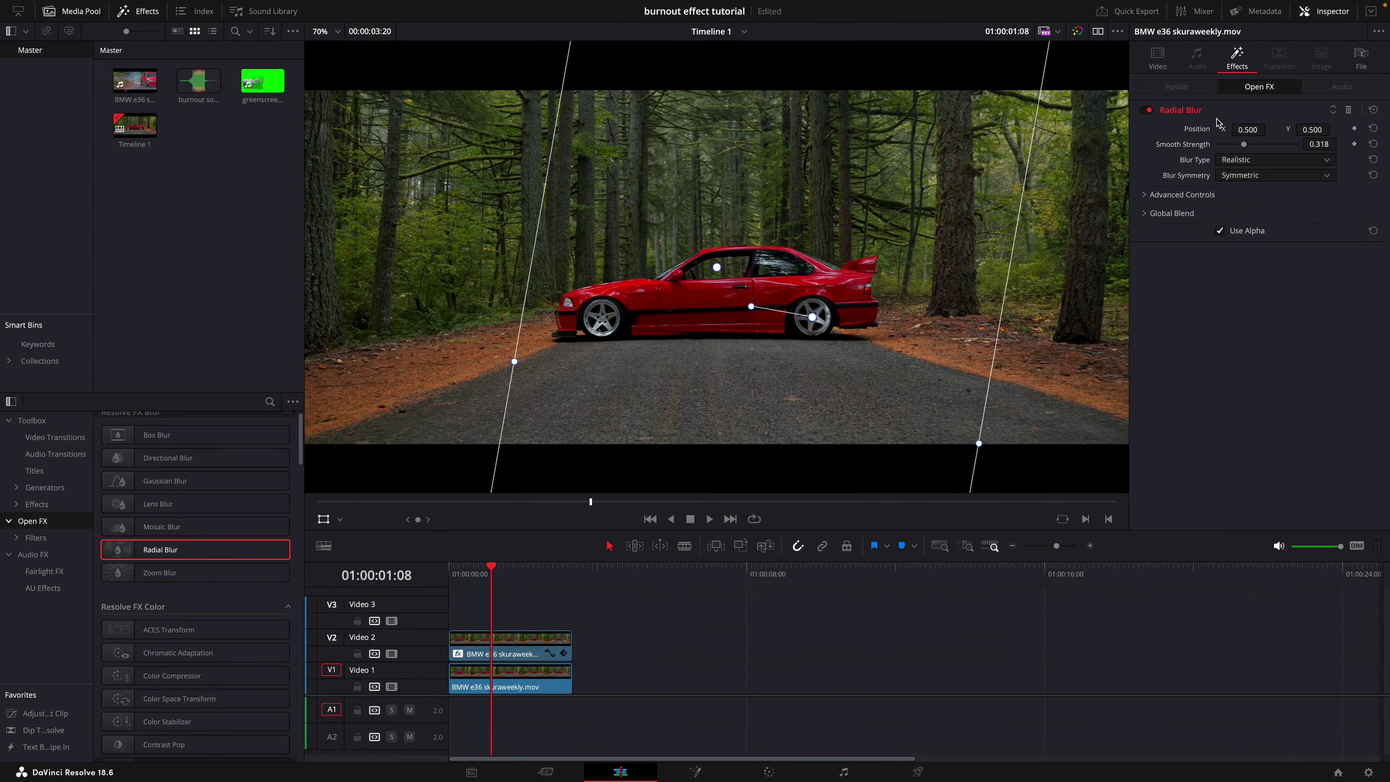
{"action": "key", "text": "space"}
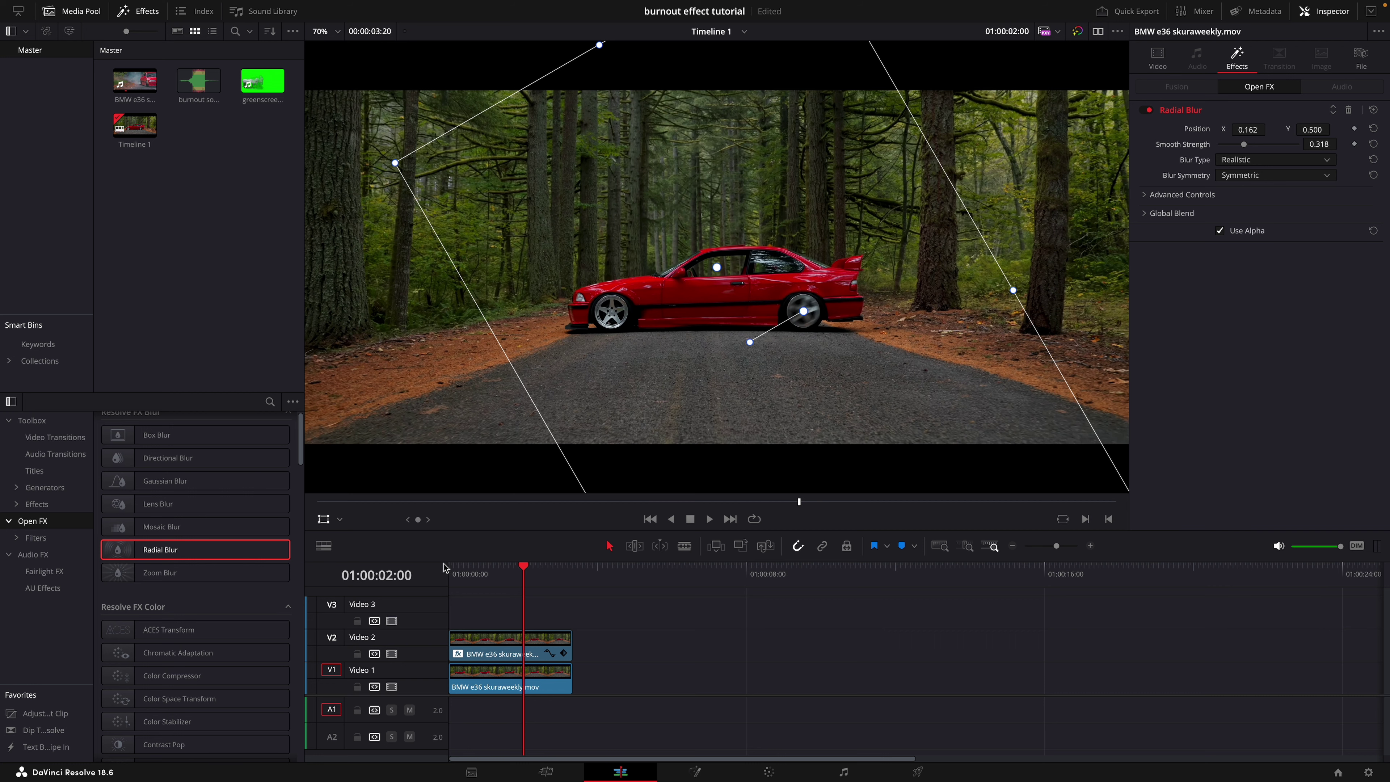
- Place greenscreen burnout.mov from the Media Pool on track V3 at the timeline start
{"action": "left_click_drag", "start_coordinate": [524, 571], "coordinate": [450, 572]}
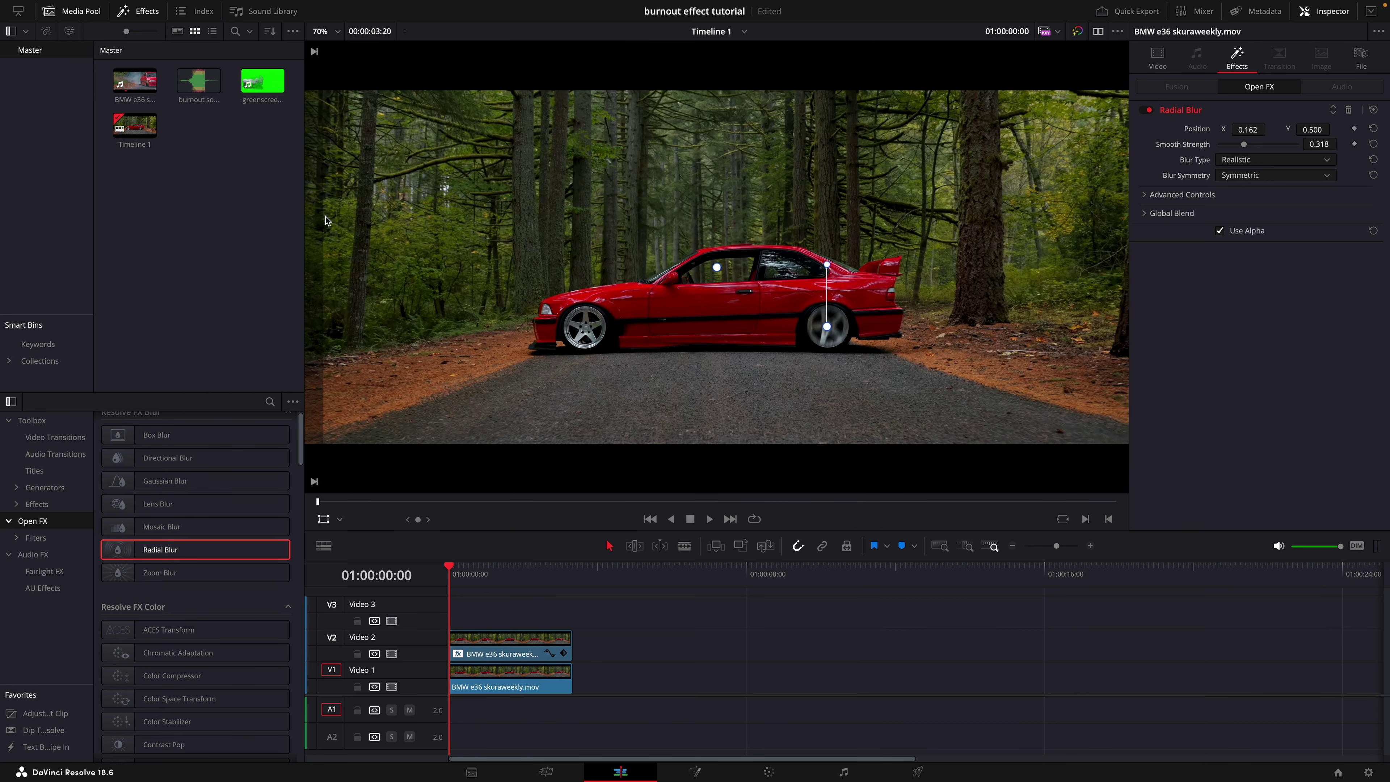
{"action": "double_click", "coordinate": [248, 81]}
{"action": "left_click_drag", "start_coordinate": [248, 82], "coordinate": [473, 641]}
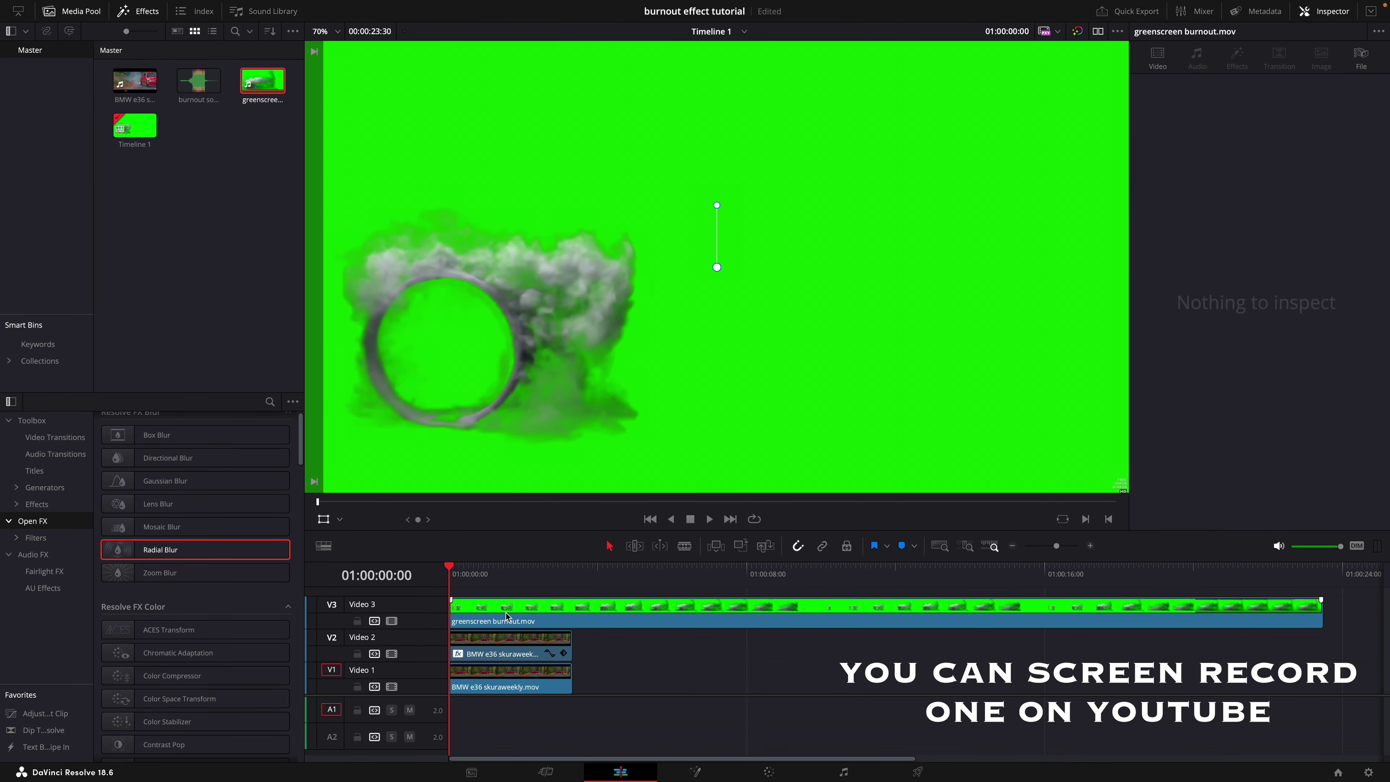
- In Fusion, add a Delta Keyer to the burnout clip with Green raised to 1.0
{"action": "left_click", "coordinate": [507, 616]}
{"action": "scroll", "coordinate": [566, 421], "scroll_direction": "down", "scroll_amount": 1}
{"action": "scroll", "coordinate": [565, 421], "scroll_direction": "down", "scroll_amount": 3}
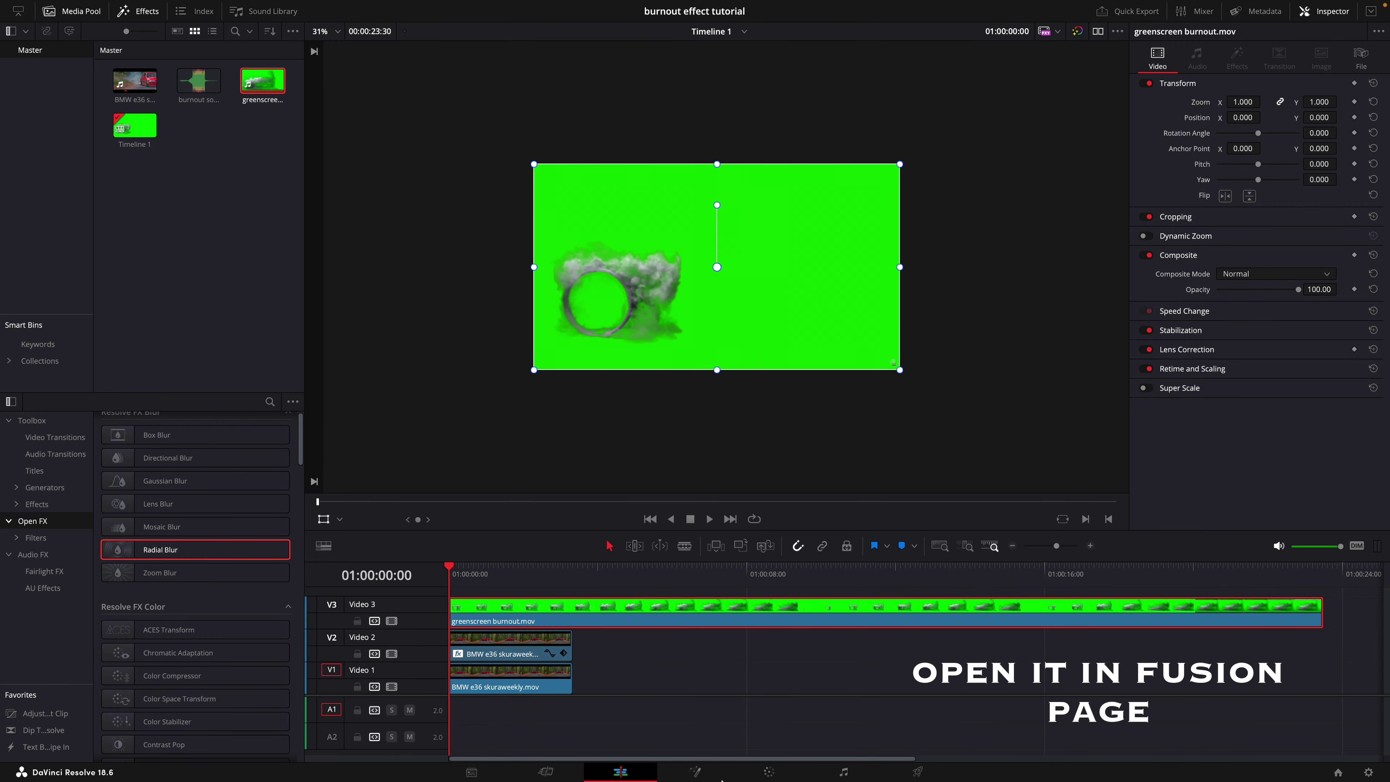
{"action": "left_click", "coordinate": [708, 778]}
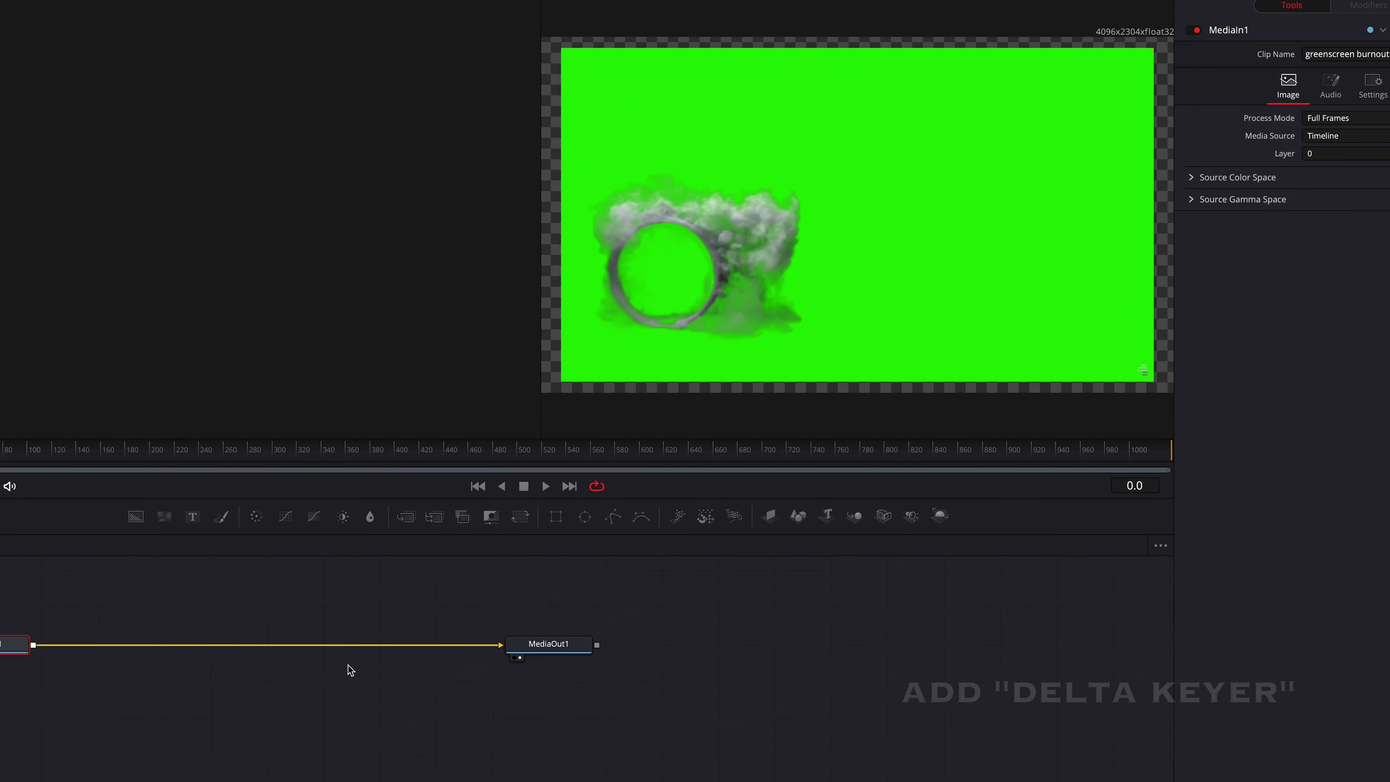
{"action": "key", "text": "shift+space"}
{"action": "type", "text": "delta"}
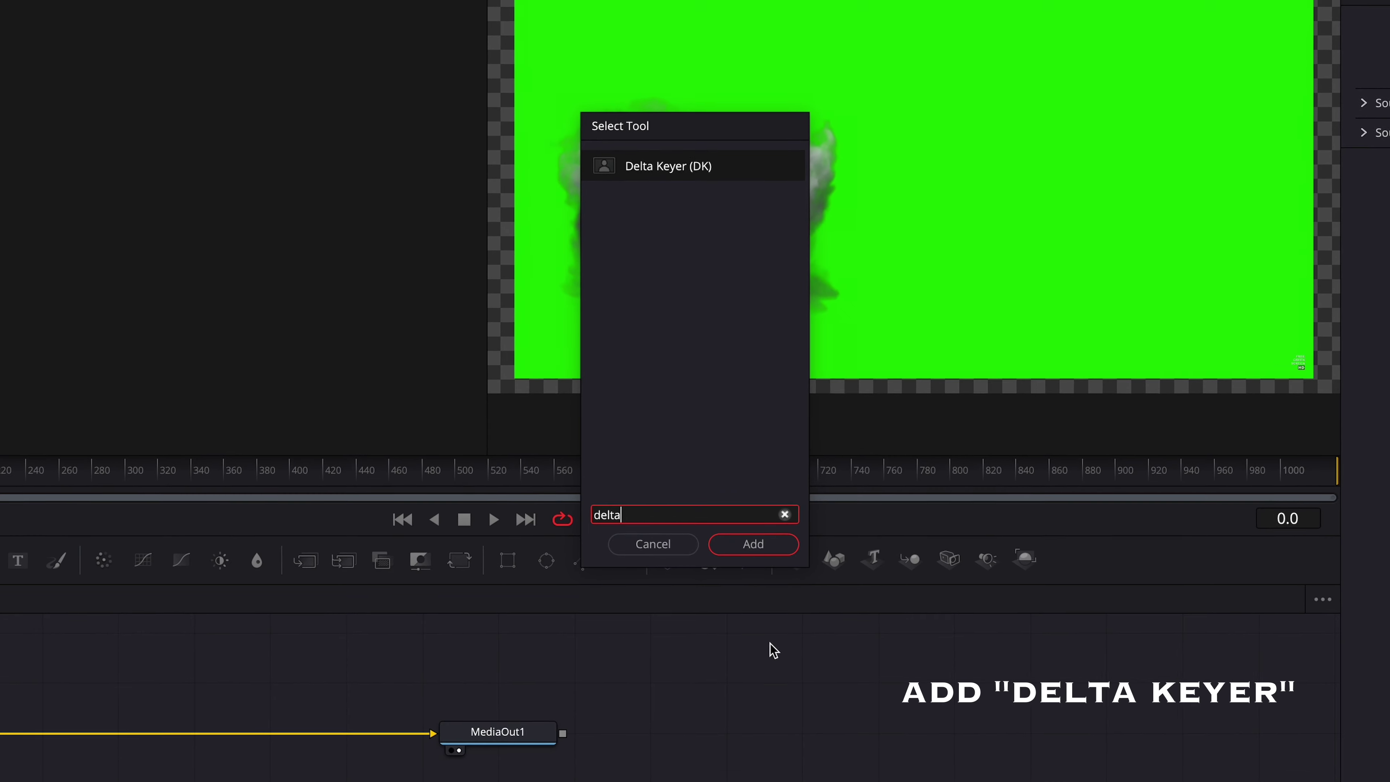
{"action": "left_click", "coordinate": [749, 533]}
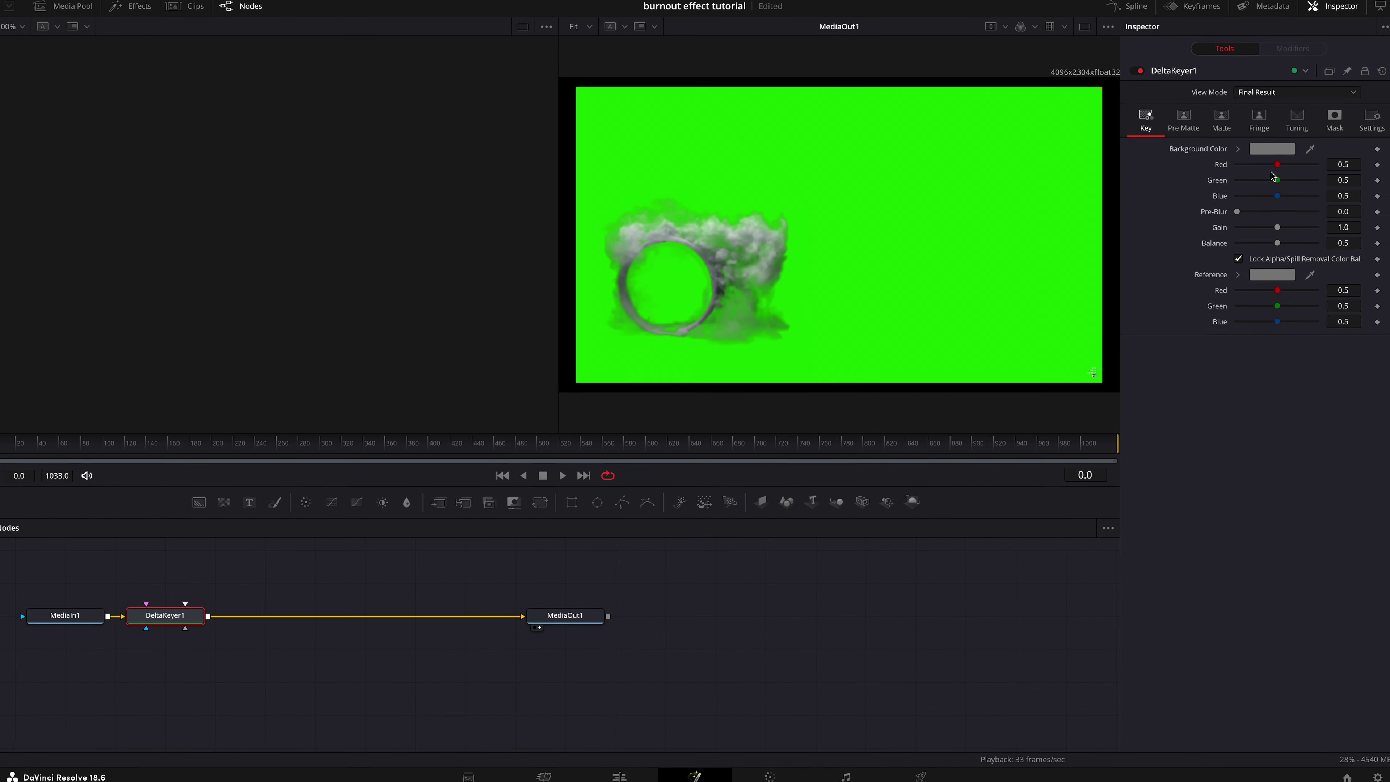
{"action": "left_click_drag", "start_coordinate": [1270, 184], "coordinate": [1304, 186]}
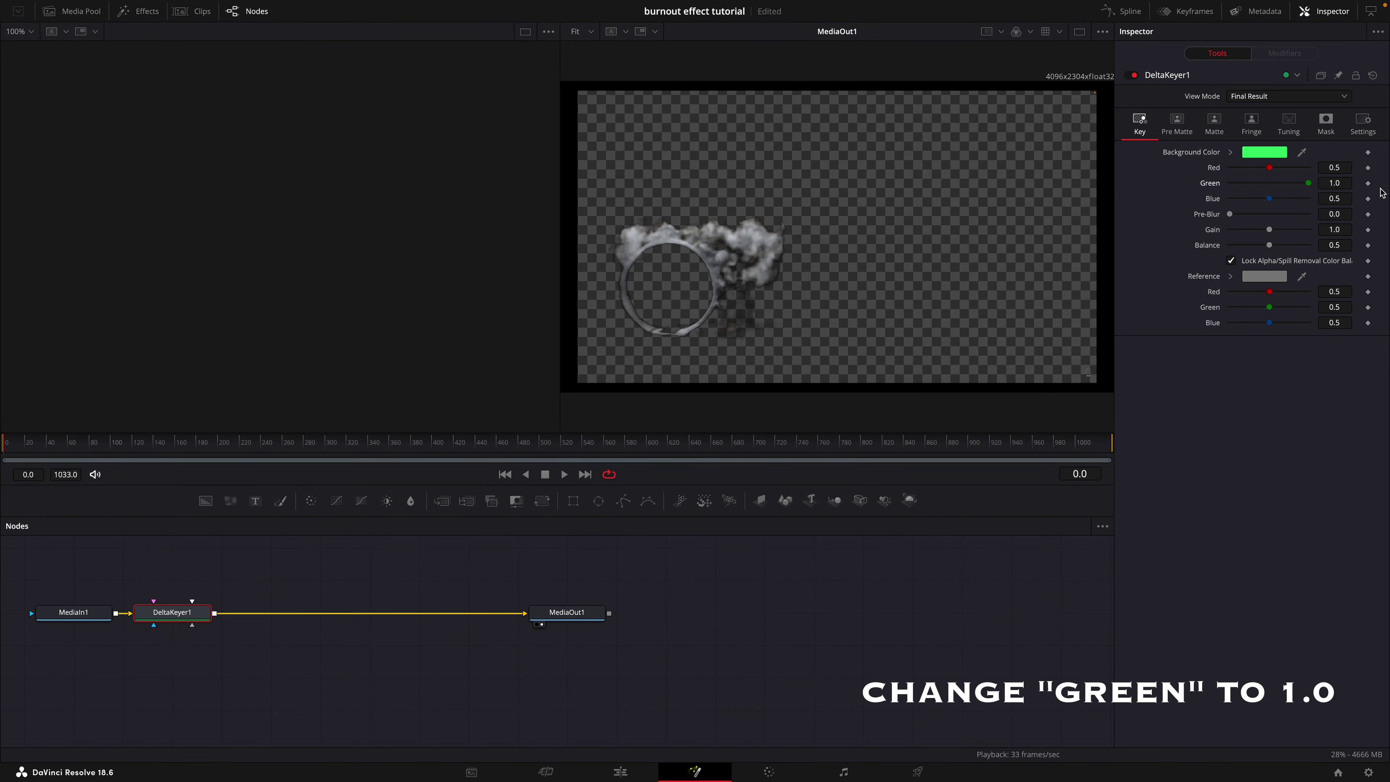
- Add a Transform node after the keyer and set its Size to 1.074
{"action": "key", "text": "shift+space"}
{"action": "type", "text": "t"}
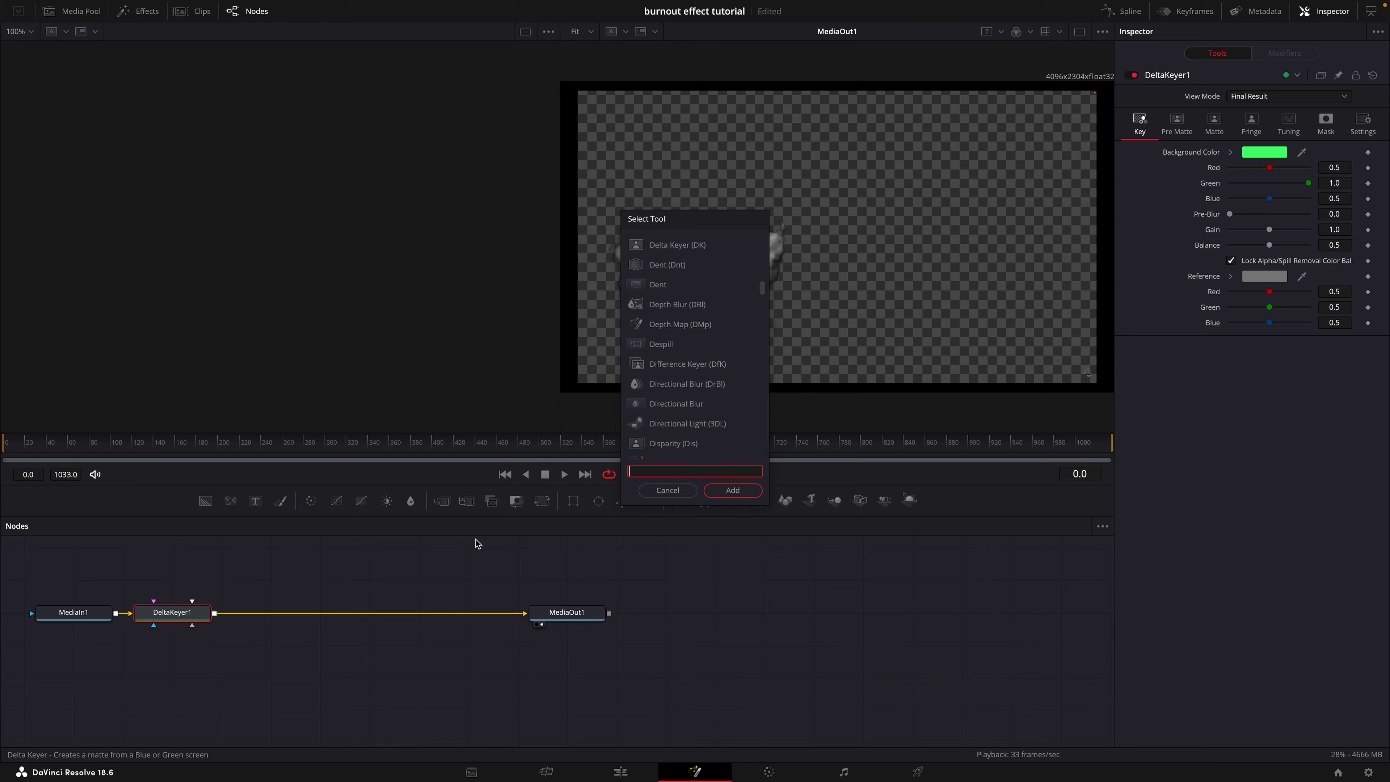
{"action": "type", "text": "ransform"}
{"action": "key", "text": "Return"}
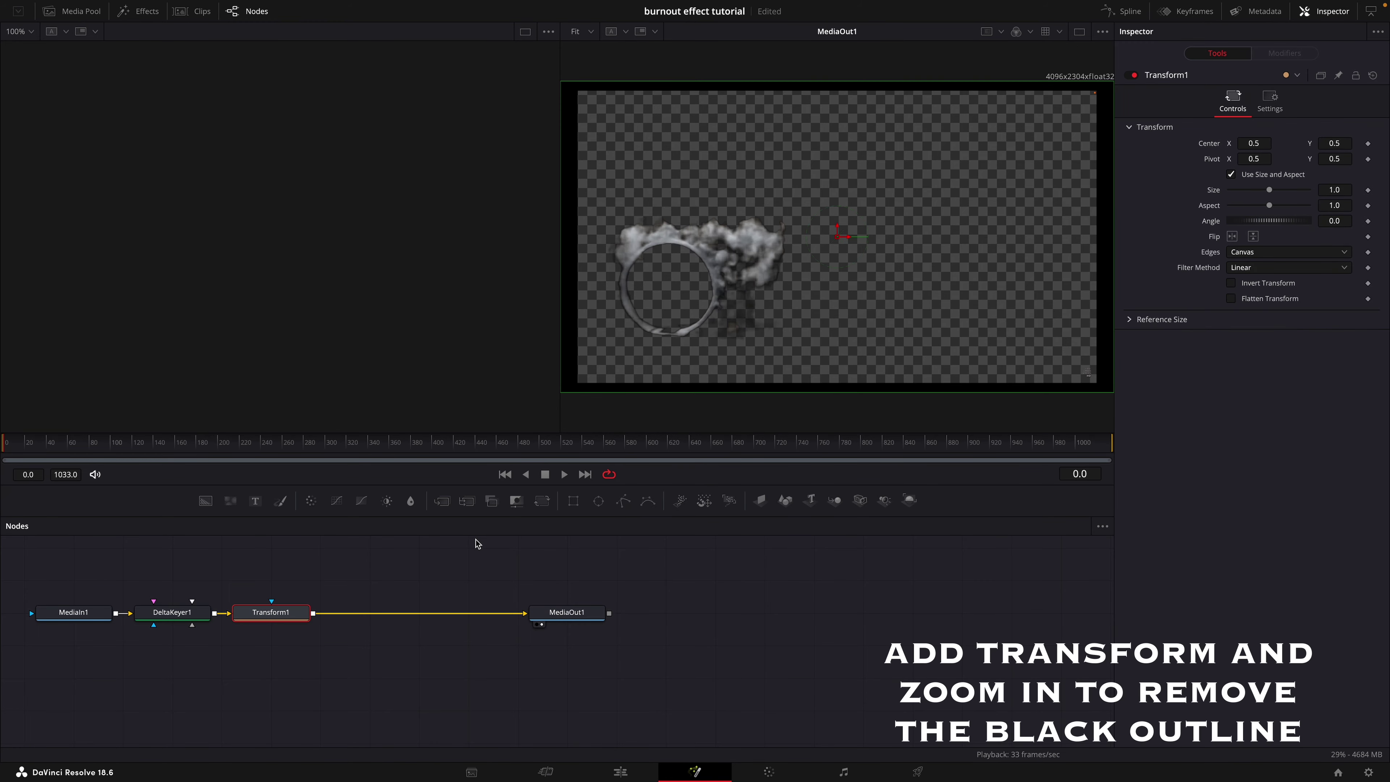
{"action": "left_click_drag", "start_coordinate": [1329, 189], "coordinate": [1341, 190]}
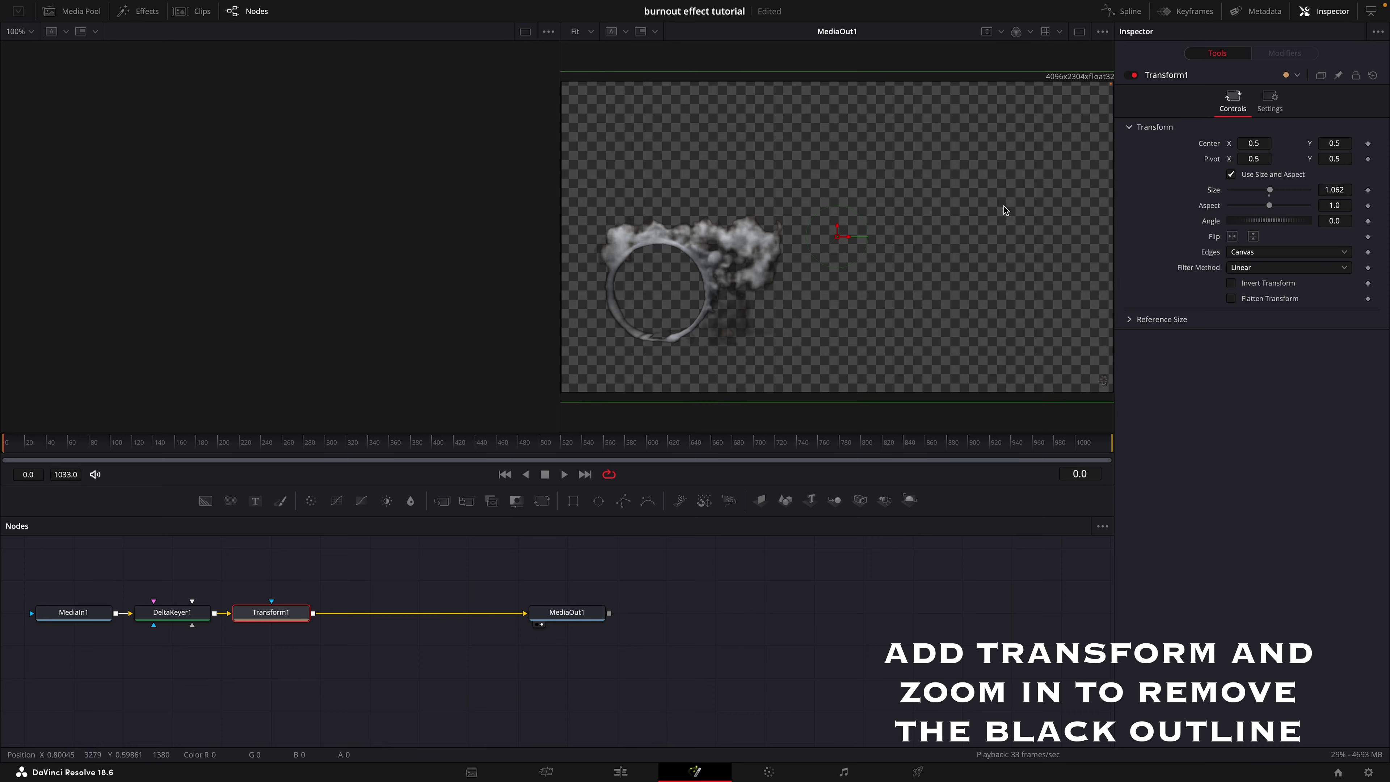
{"action": "scroll", "coordinate": [1003, 210], "scroll_direction": "down", "scroll_amount": 1}
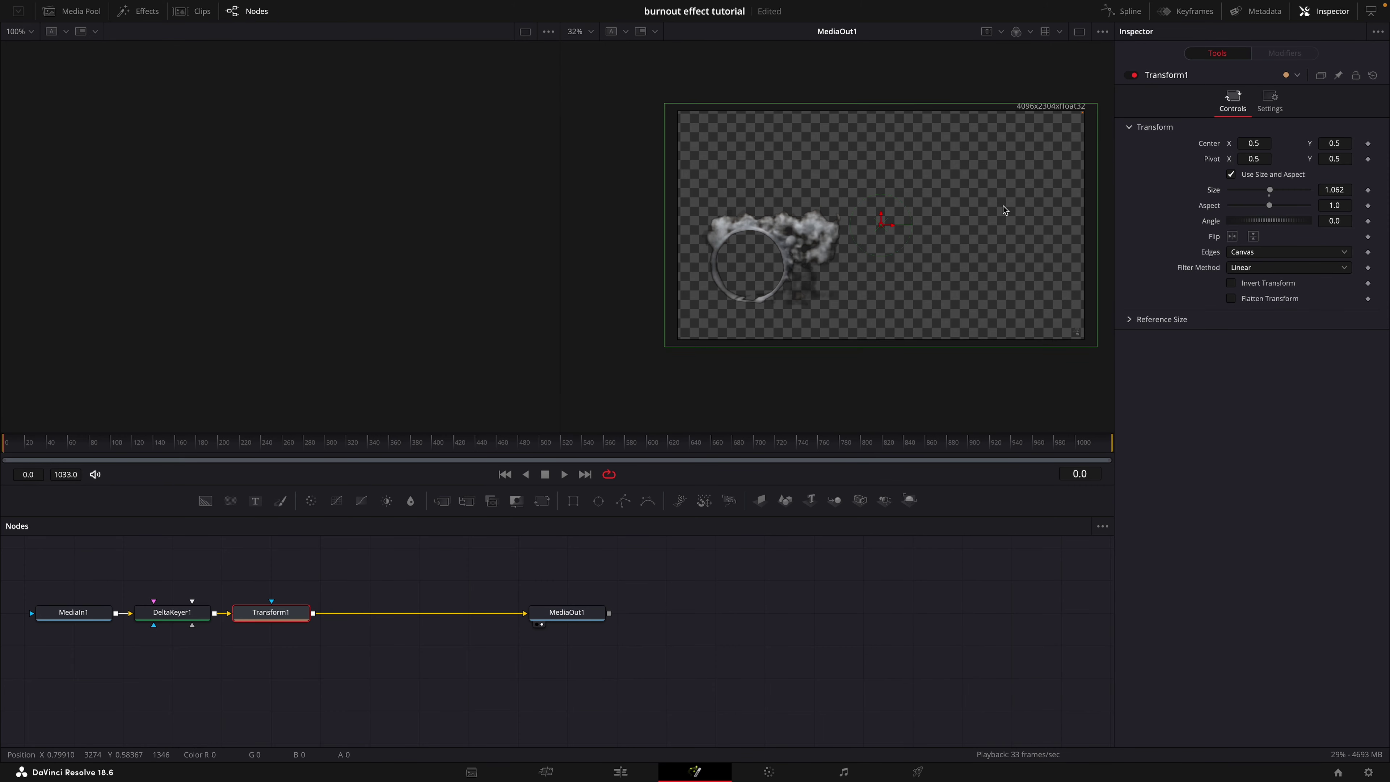
{"action": "scroll", "coordinate": [1004, 210], "scroll_direction": "down", "scroll_amount": 1}
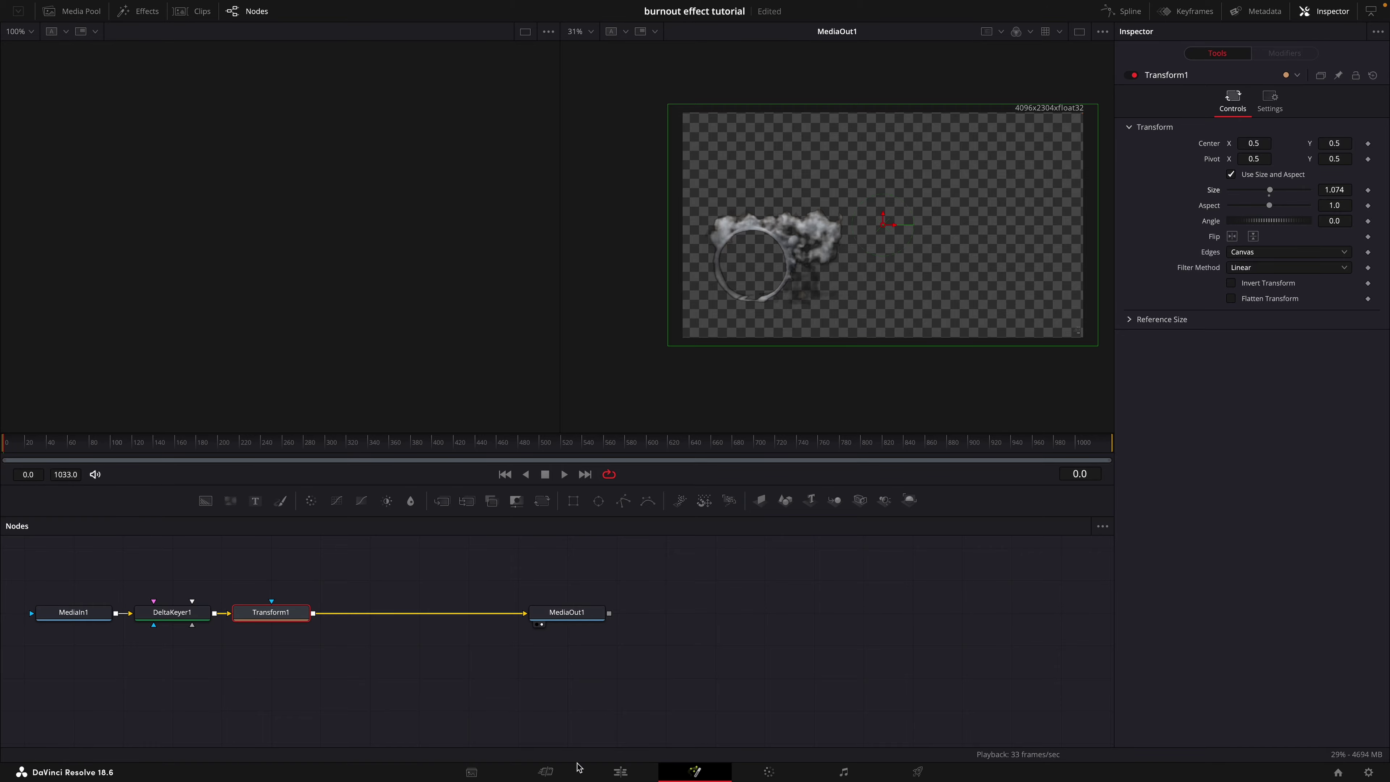
- Back on the Edit page, drag the smoke clip toward the car's rear wheel
{"action": "left_click", "coordinate": [616, 773]}
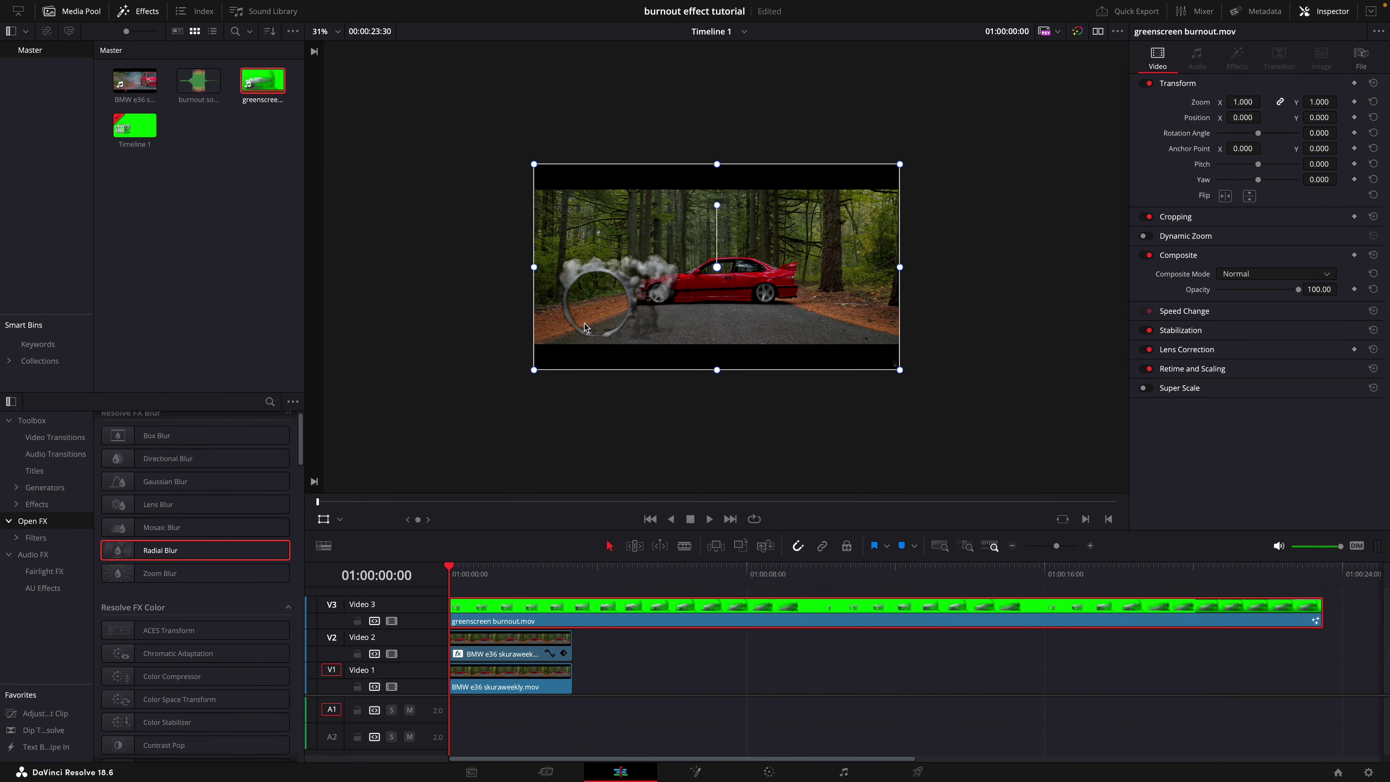
{"action": "scroll", "coordinate": [643, 316], "scroll_direction": "up", "scroll_amount": 3}
{"action": "scroll", "coordinate": [644, 316], "scroll_direction": "down", "scroll_amount": 3}
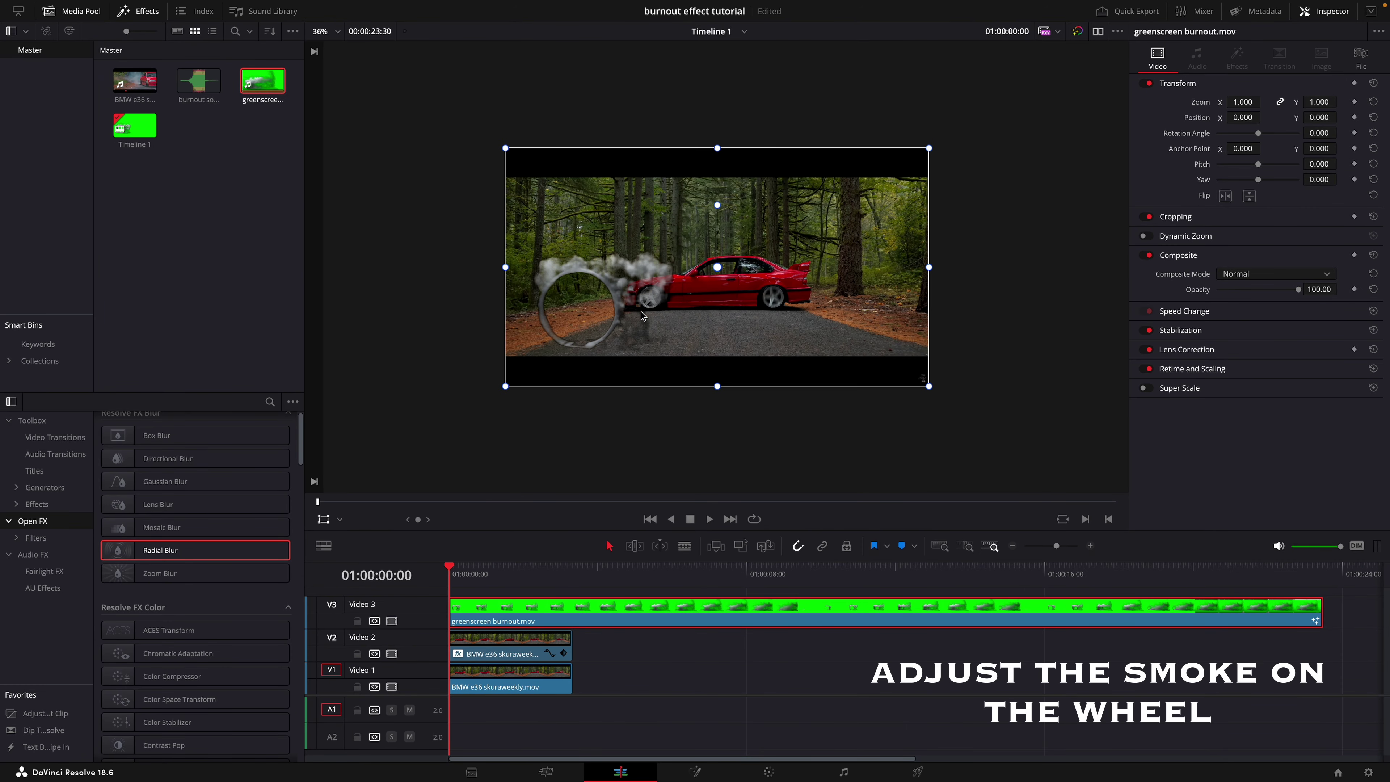
{"action": "left_click_drag", "start_coordinate": [611, 292], "coordinate": [801, 281]}
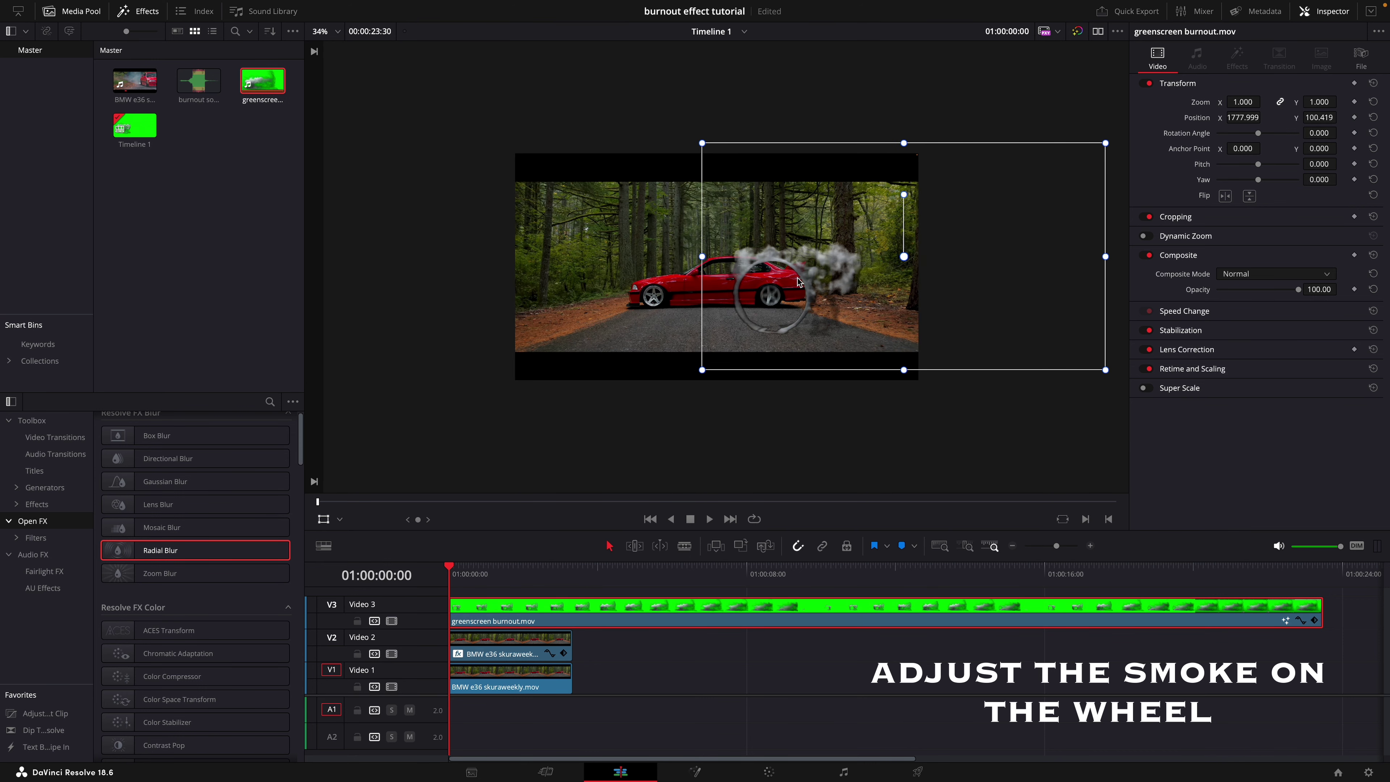
{"action": "scroll", "coordinate": [787, 290], "scroll_direction": "up", "scroll_amount": 1}
{"action": "scroll", "coordinate": [951, 363], "scroll_direction": "down", "scroll_amount": 1}
- Set the smoke's Zoom to 0.340 and nudge it precisely onto the rear wheel
{"action": "left_click_drag", "start_coordinate": [1230, 102], "coordinate": [1203, 101]}
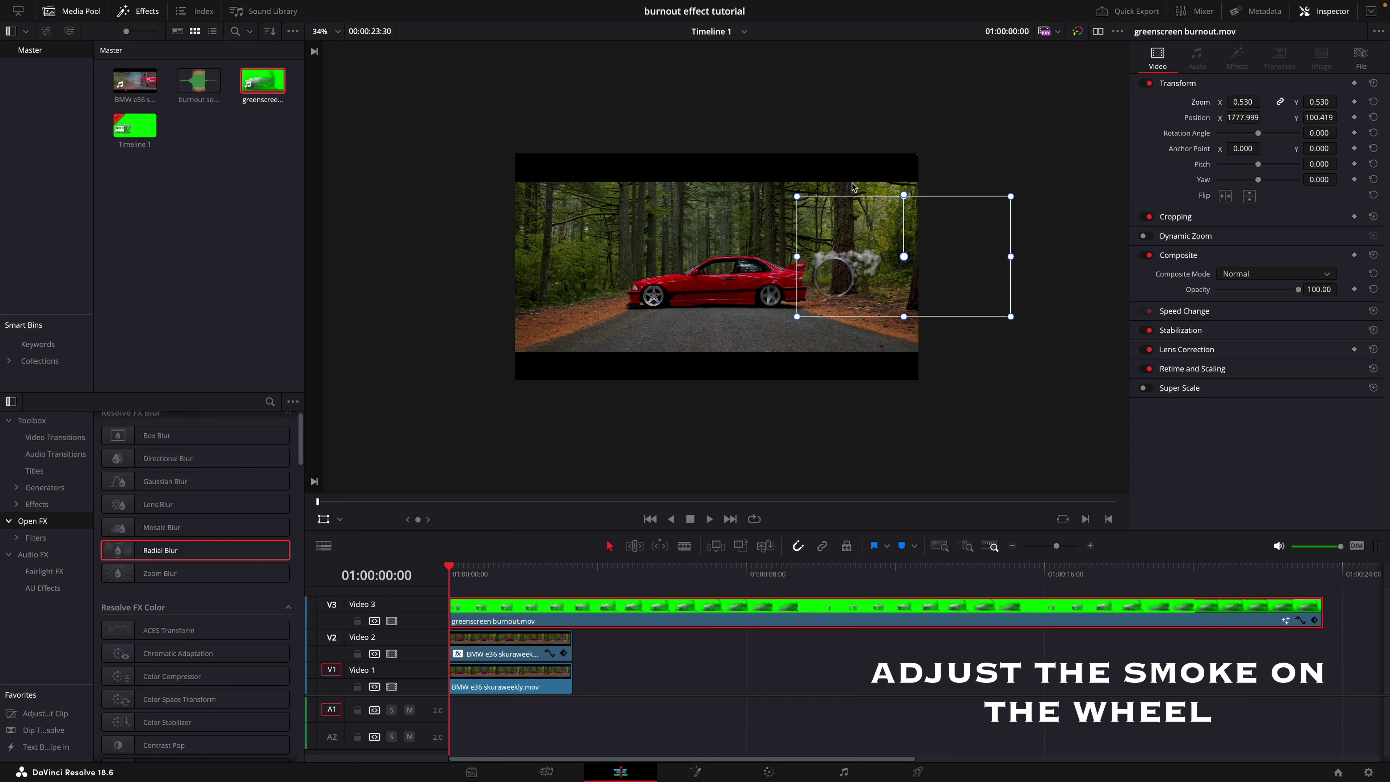
{"action": "scroll", "coordinate": [801, 384], "scroll_direction": "up", "scroll_amount": 1}
{"action": "left_click_drag", "start_coordinate": [887, 300], "coordinate": [815, 318]}
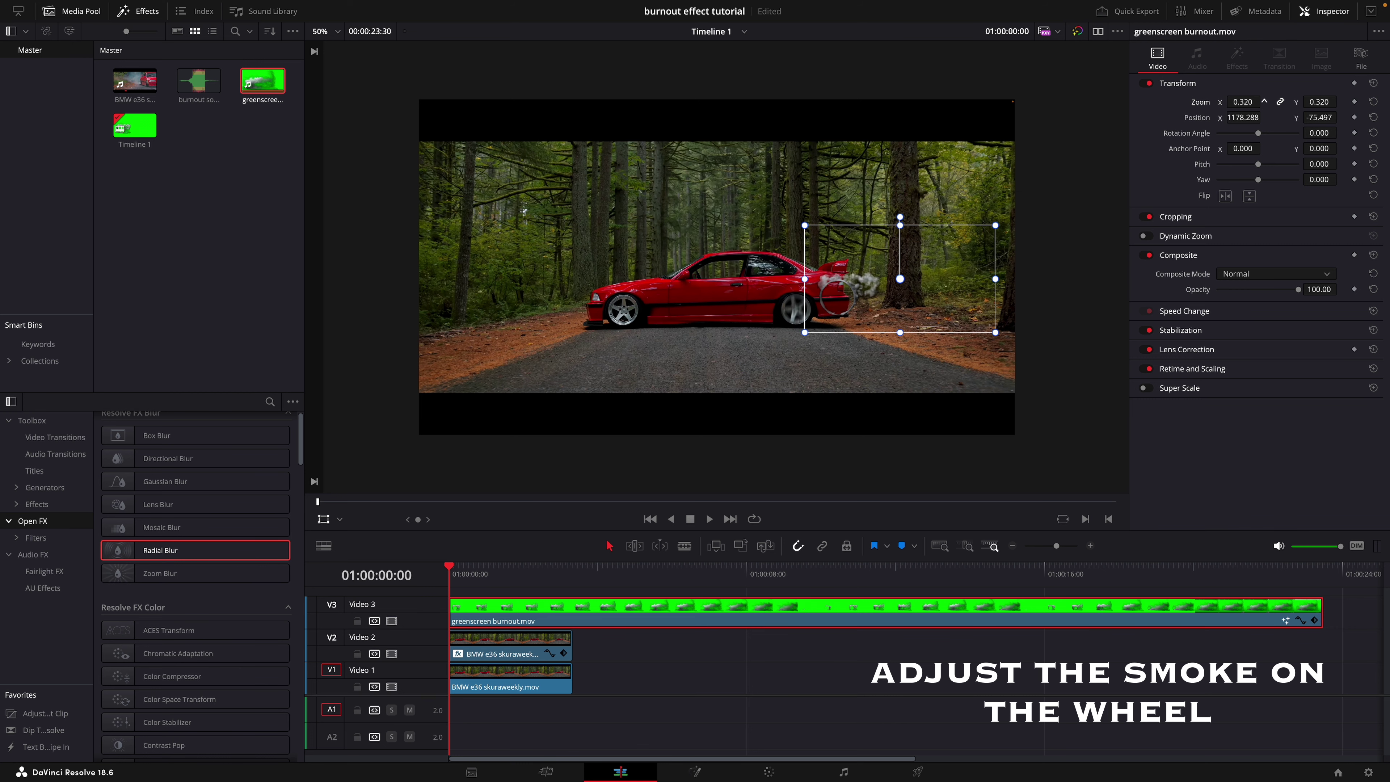
{"action": "scroll", "coordinate": [770, 350], "scroll_direction": "up", "scroll_amount": 3}
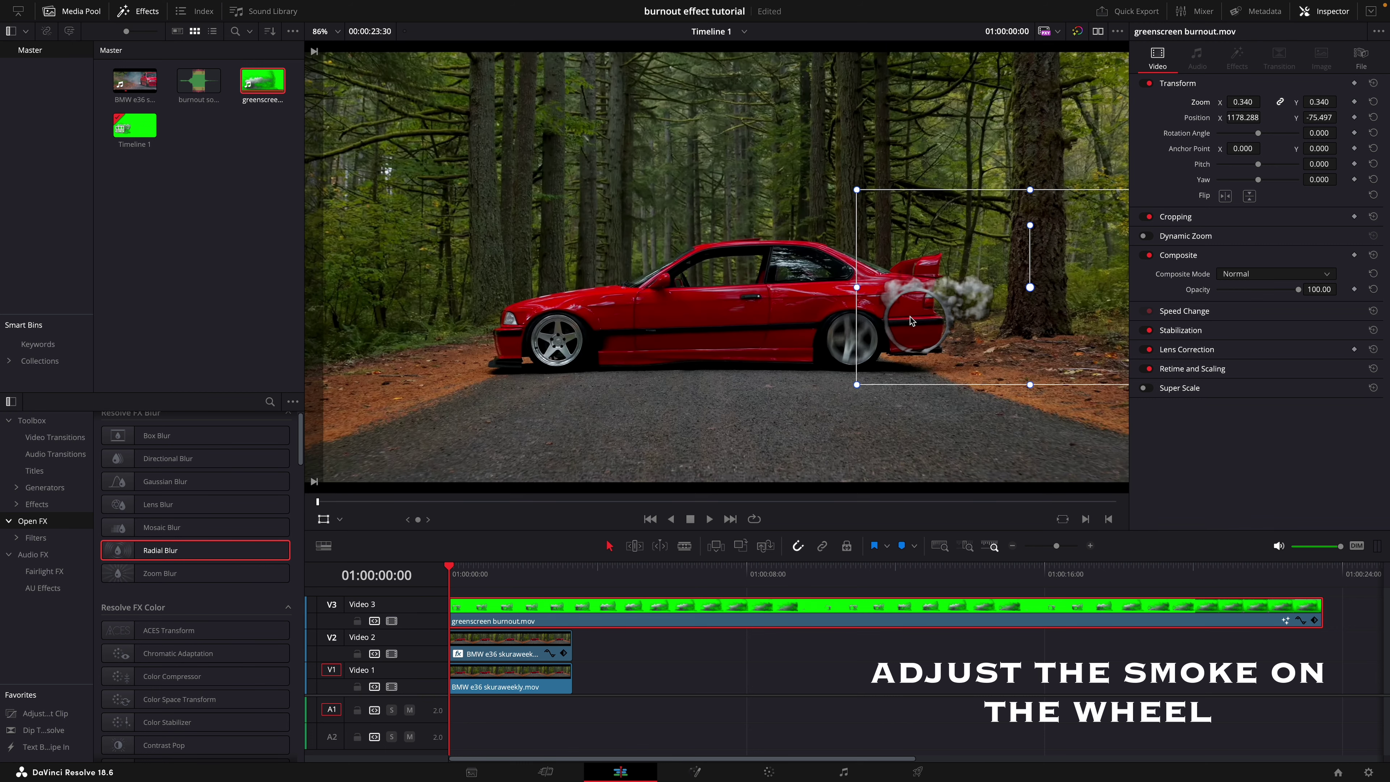
{"action": "left_click_drag", "start_coordinate": [944, 326], "coordinate": [869, 347]}
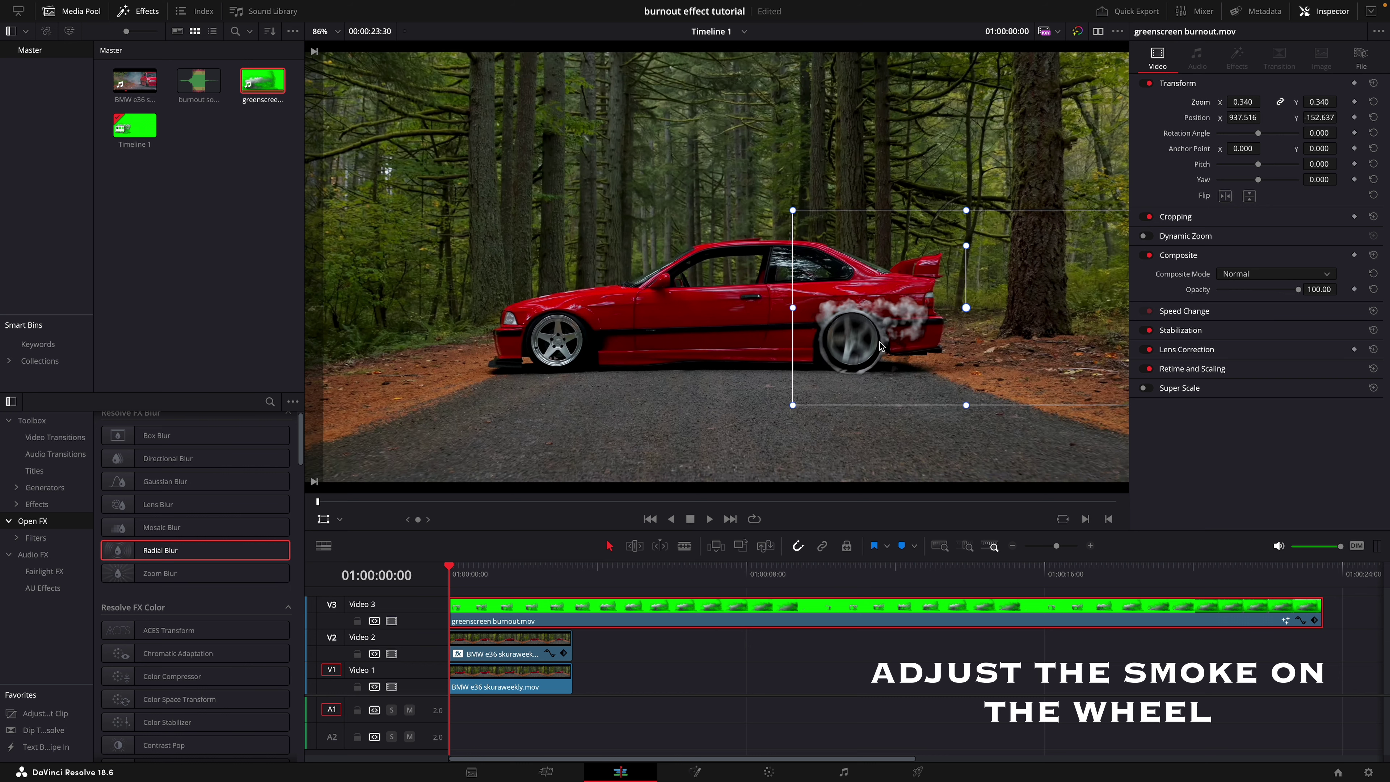
{"action": "scroll", "coordinate": [879, 344], "scroll_direction": "down", "scroll_amount": 1}
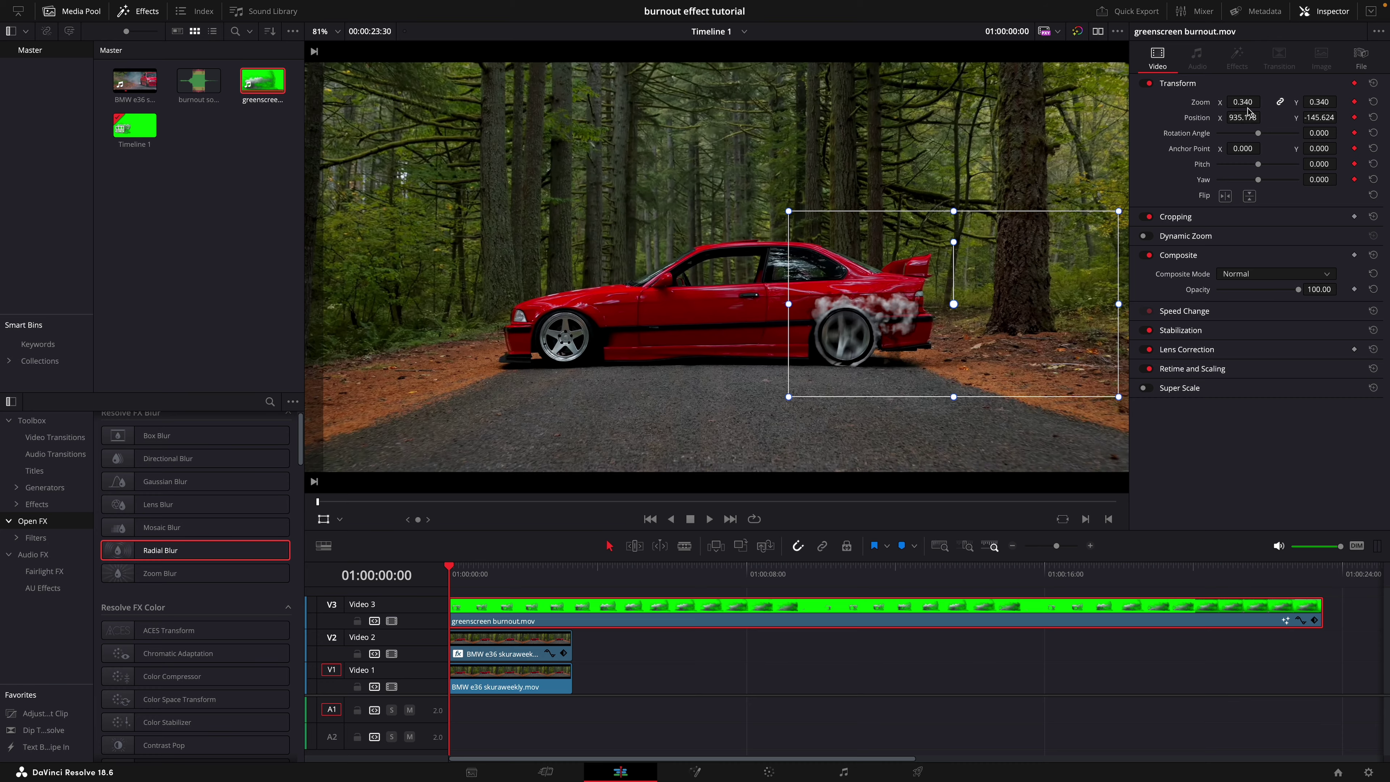
- Cut the smoke clip at the car clip's end and keyframe its position and zoom (0.315) onto the wheel
{"action": "left_click", "coordinate": [572, 575]}
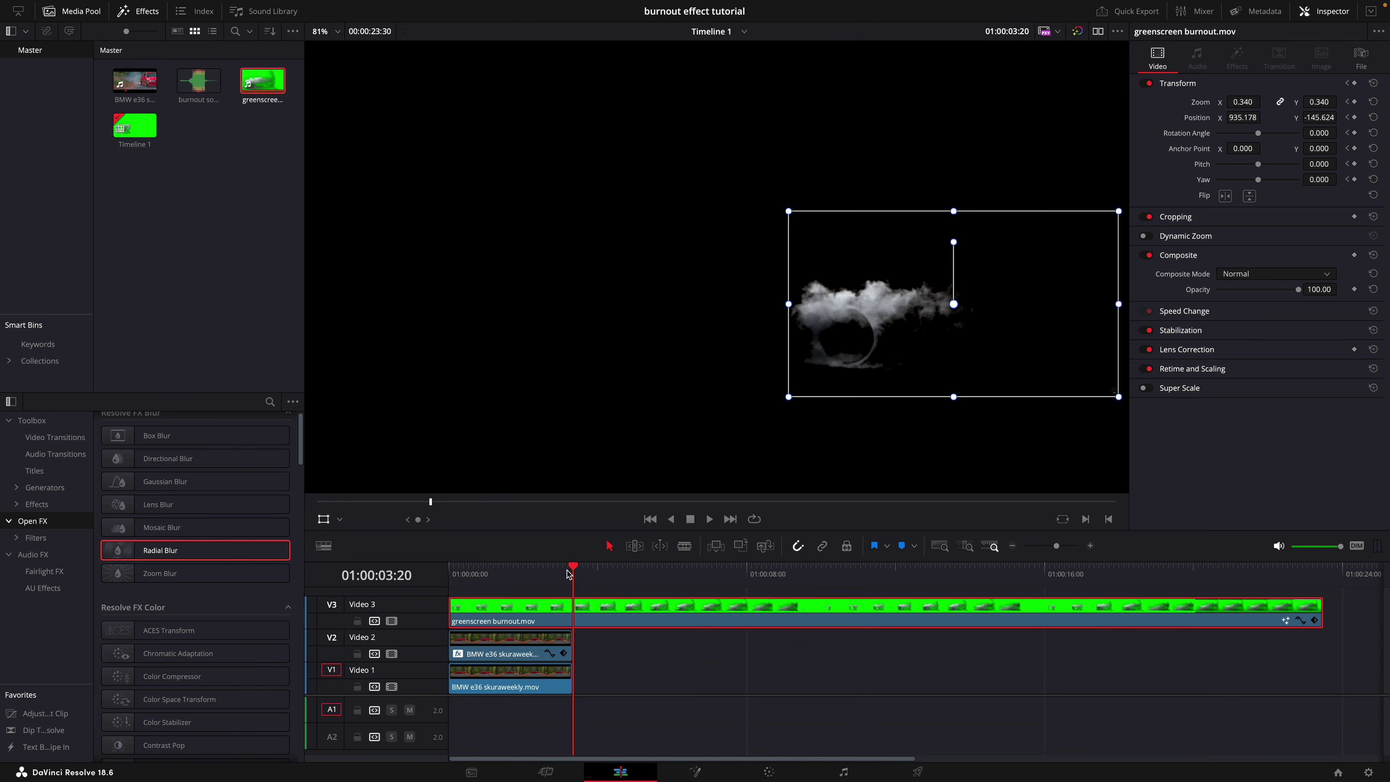
{"action": "key", "text": "ctrl+b"}
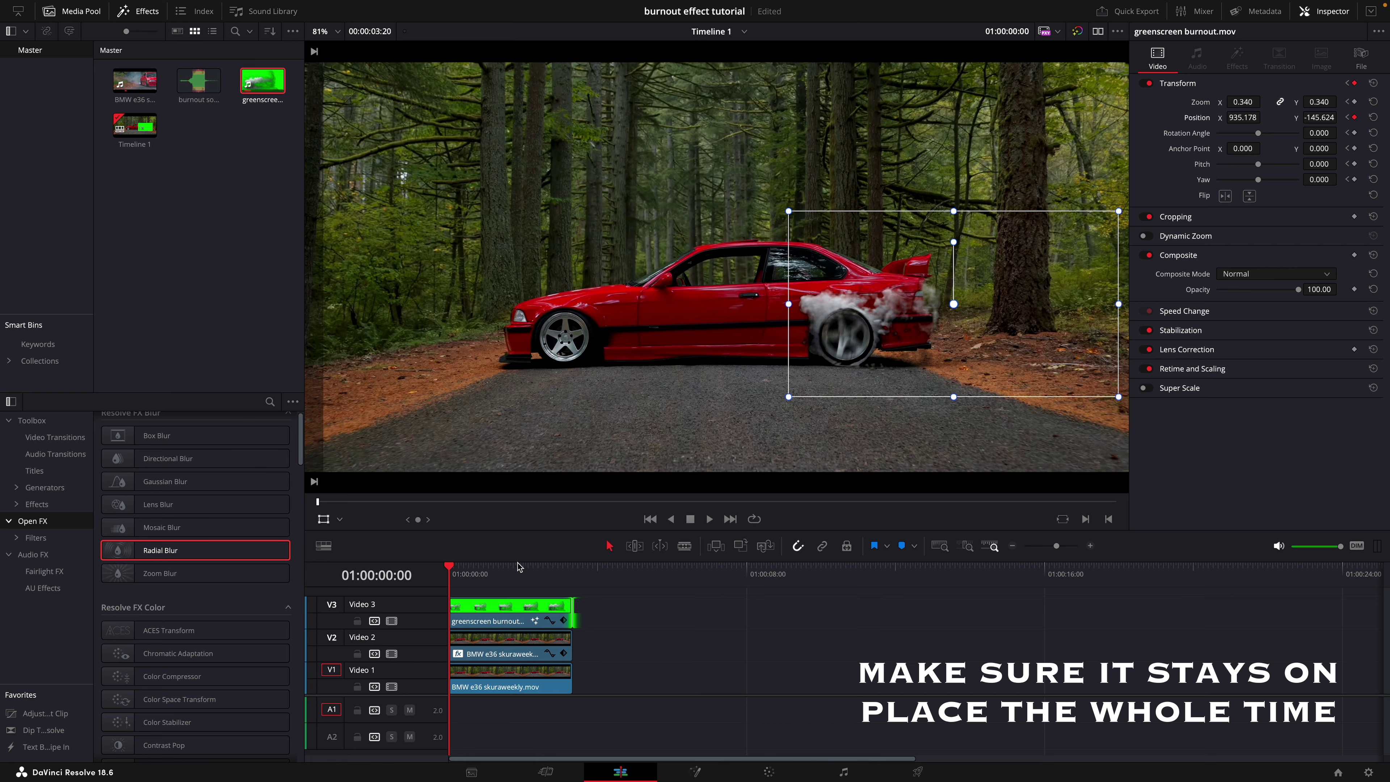
{"action": "left_click_drag", "start_coordinate": [519, 566], "coordinate": [572, 567]}
{"action": "left_click", "coordinate": [566, 601]}
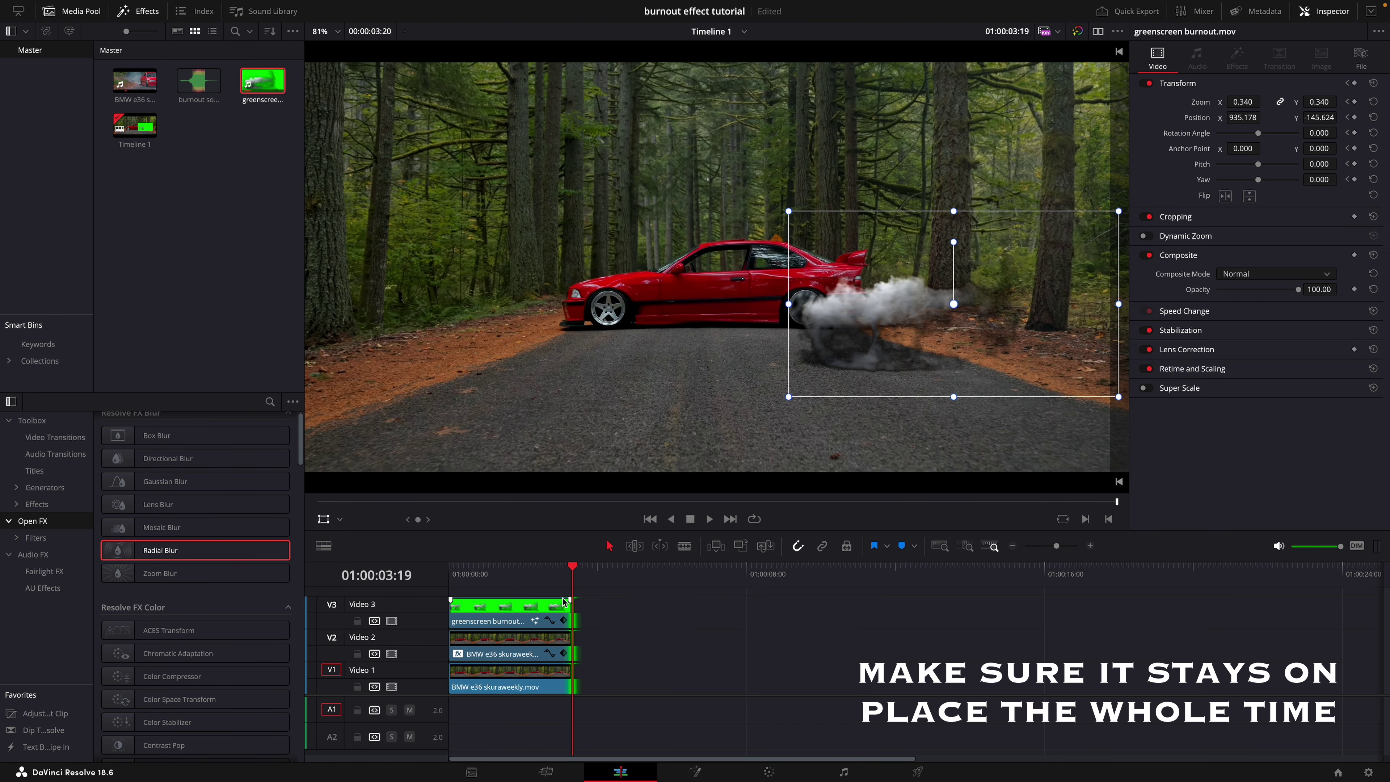
{"action": "left_click_drag", "start_coordinate": [1243, 112], "coordinate": [1340, 116]}
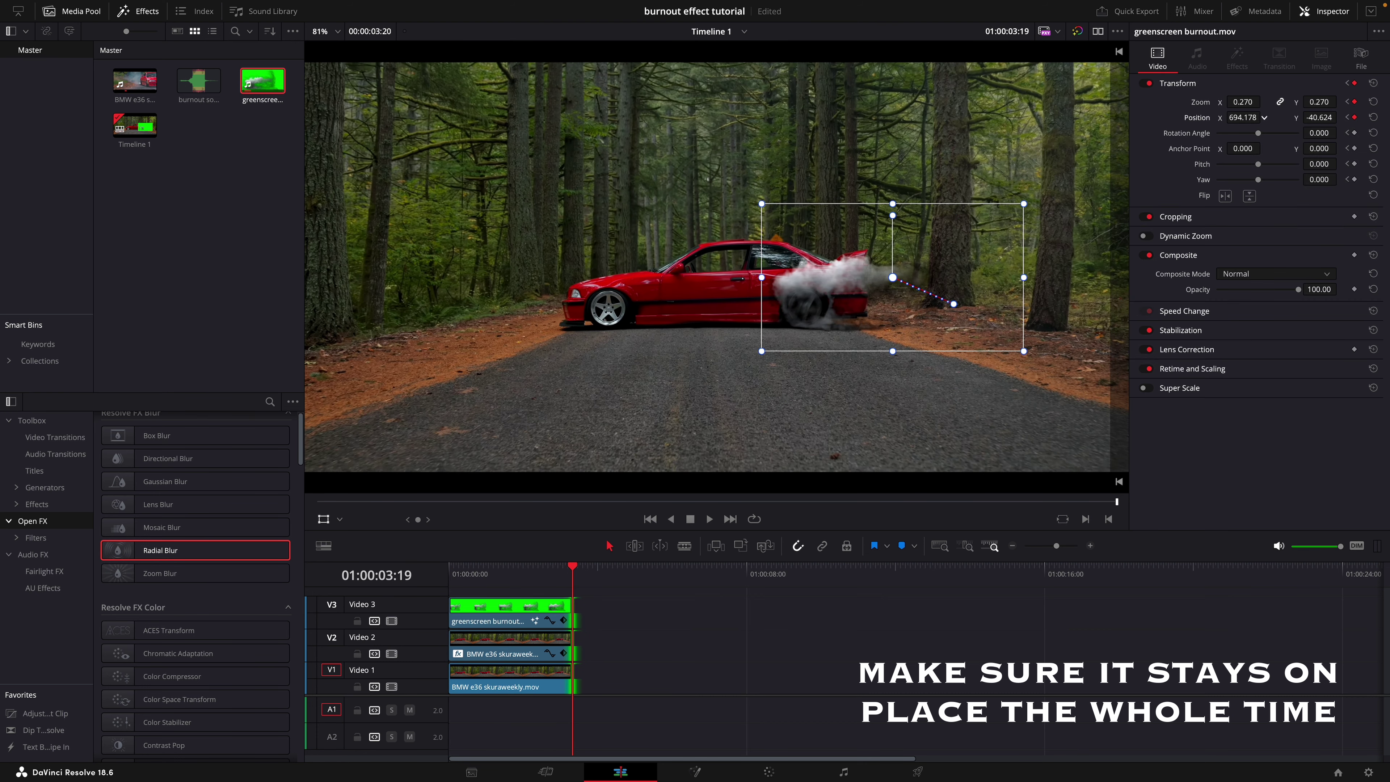
{"action": "left_click", "coordinate": [513, 572]}
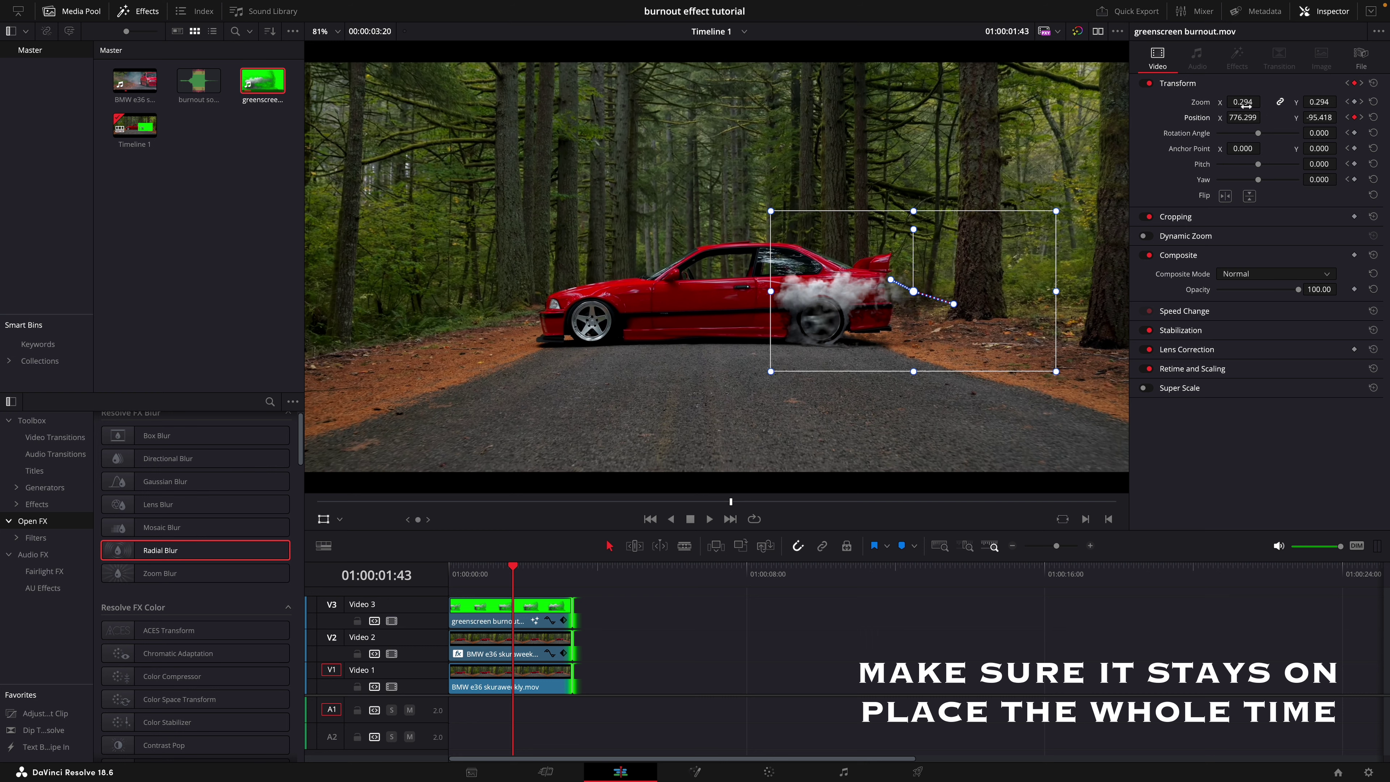
{"action": "left_click_drag", "start_coordinate": [1245, 105], "coordinate": [1242, 117]}
{"action": "left_click", "coordinate": [469, 569]}
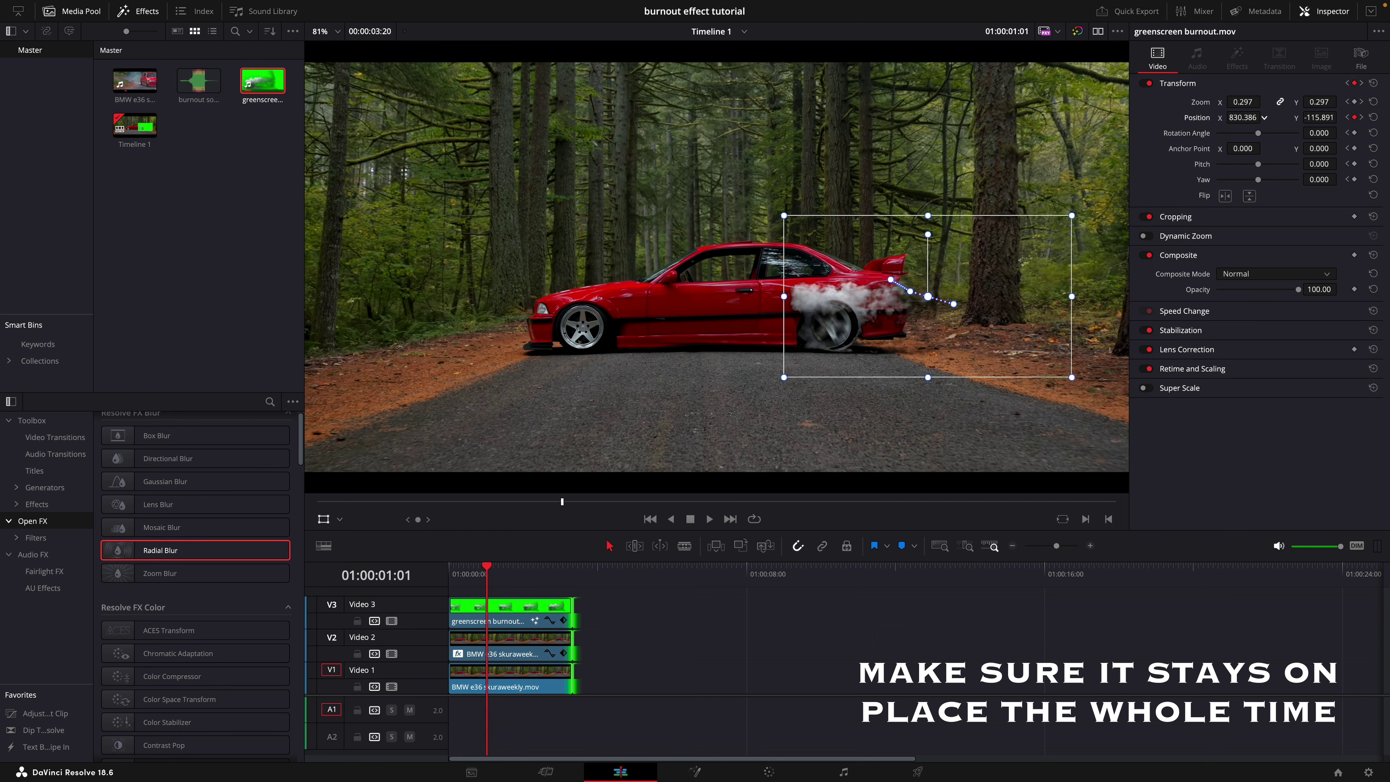
{"action": "left_click_drag", "start_coordinate": [468, 569], "coordinate": [450, 563]}
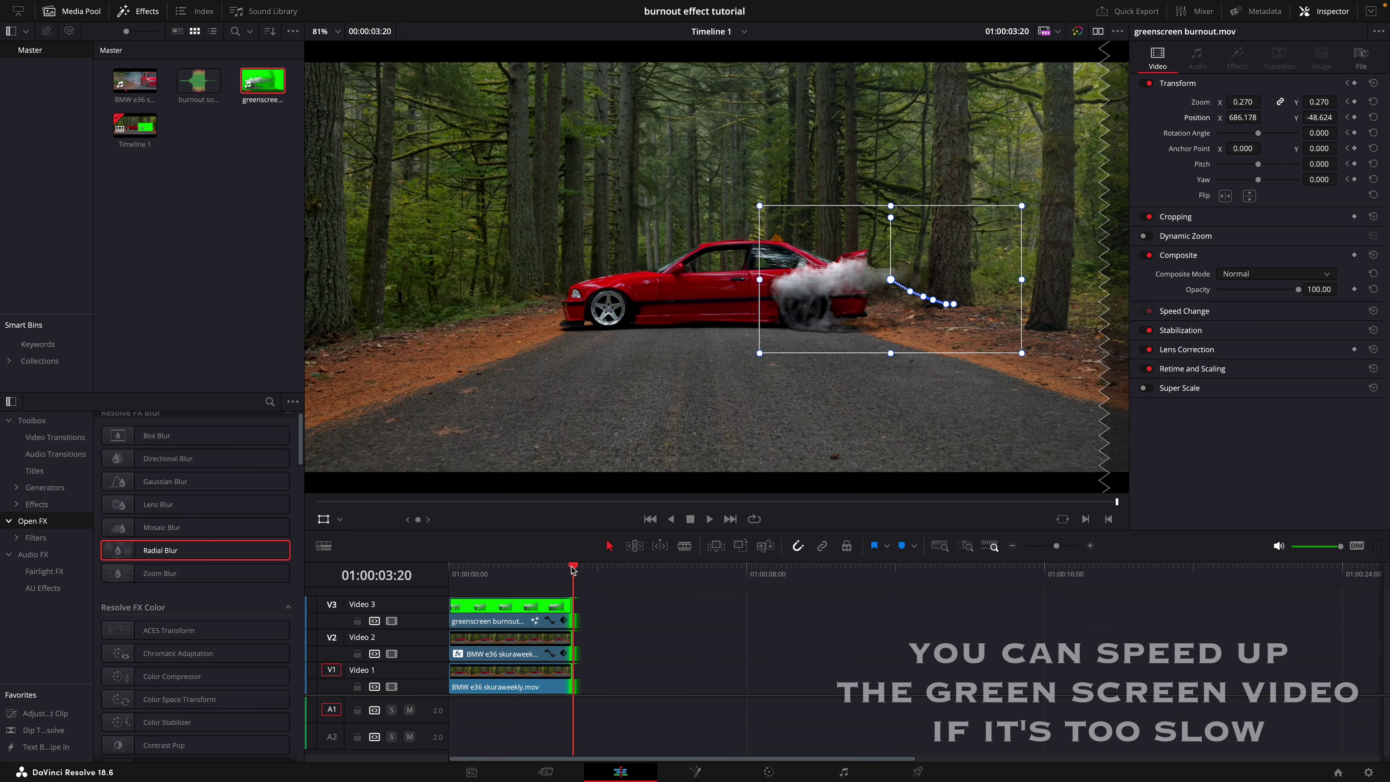
- Play back the composite, then place burnout sound.mp3 on audio track A1
{"action": "key", "text": "space"}
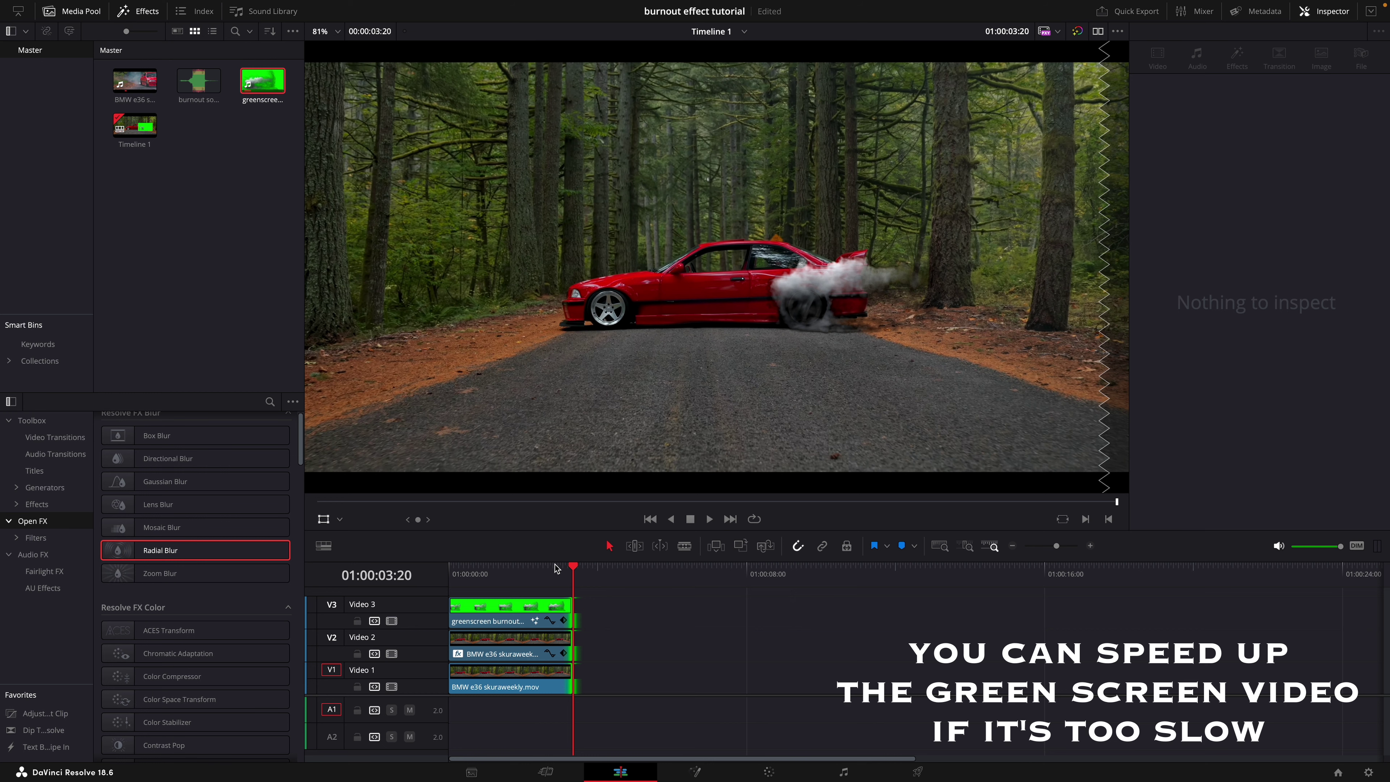
{"action": "left_click_drag", "start_coordinate": [567, 572], "coordinate": [432, 574]}
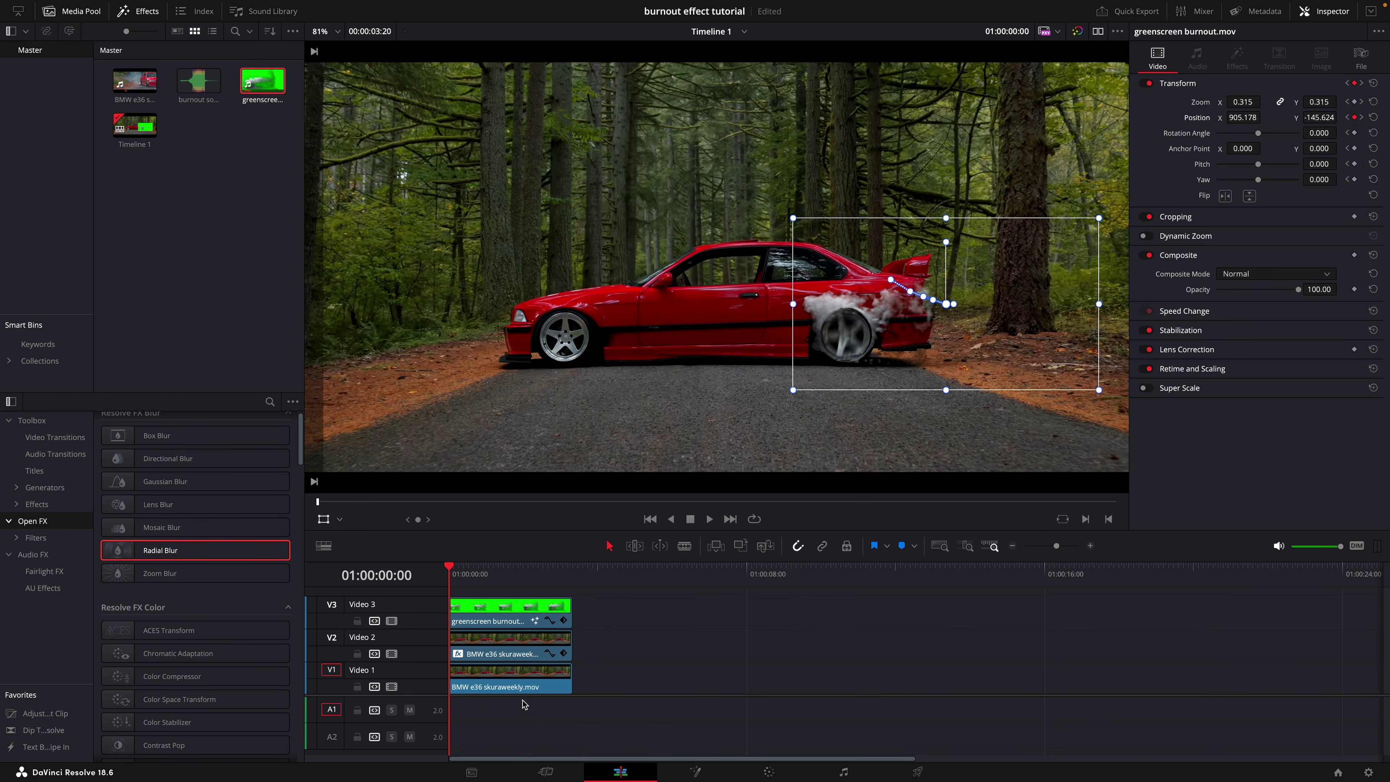
{"action": "left_click", "coordinate": [198, 80]}
{"action": "mouse_move", "coordinate": [199, 80]}
{"action": "left_mouse_down"}
{"action": "mouse_move", "coordinate": [455, 703]}
{"action": "mouse_move", "coordinate": [542, 707]}
{"action": "mouse_move", "coordinate": [484, 708]}
{"action": "left_mouse_up"}
- Trim the end of burnout sound.mp3 to match the video clips, keeping its start aligned, and play it back
{"action": "key", "text": "space"}
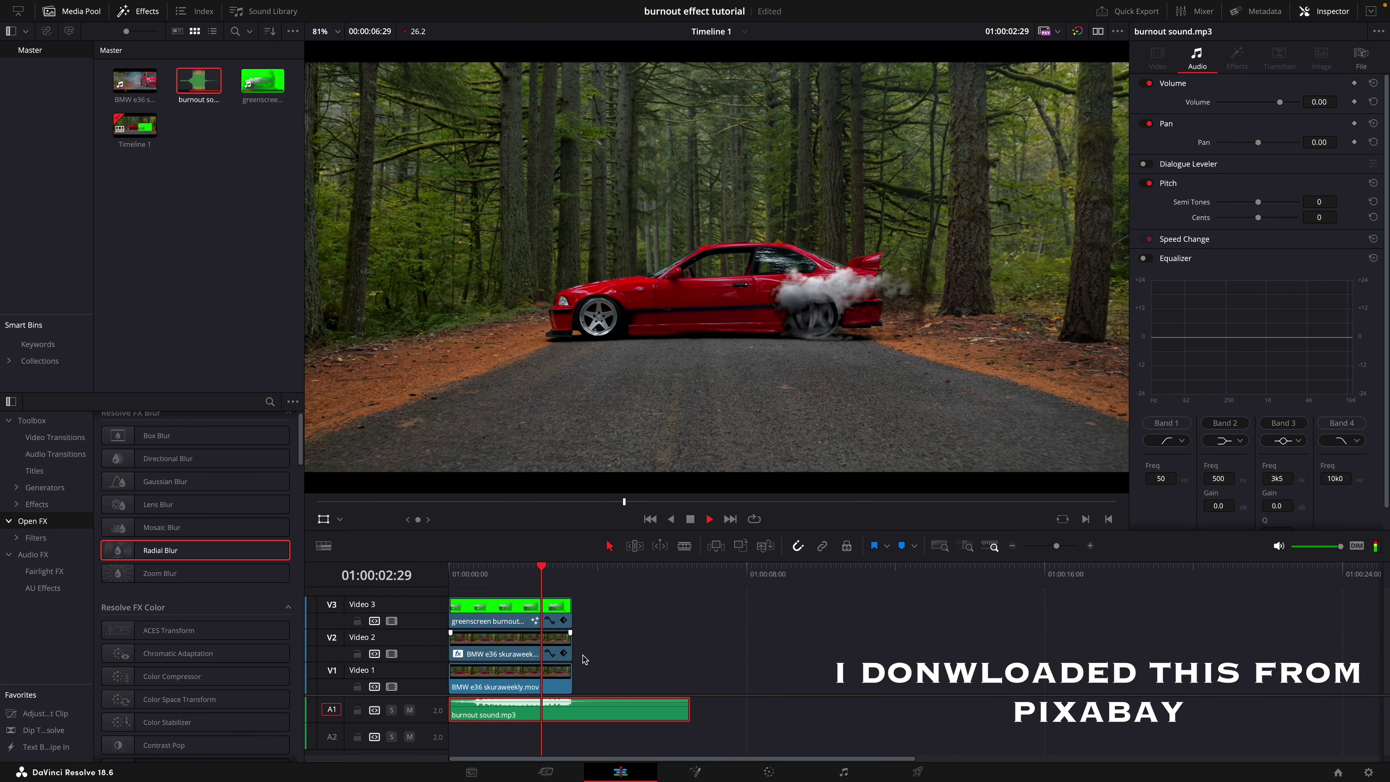
{"action": "key", "text": "space"}
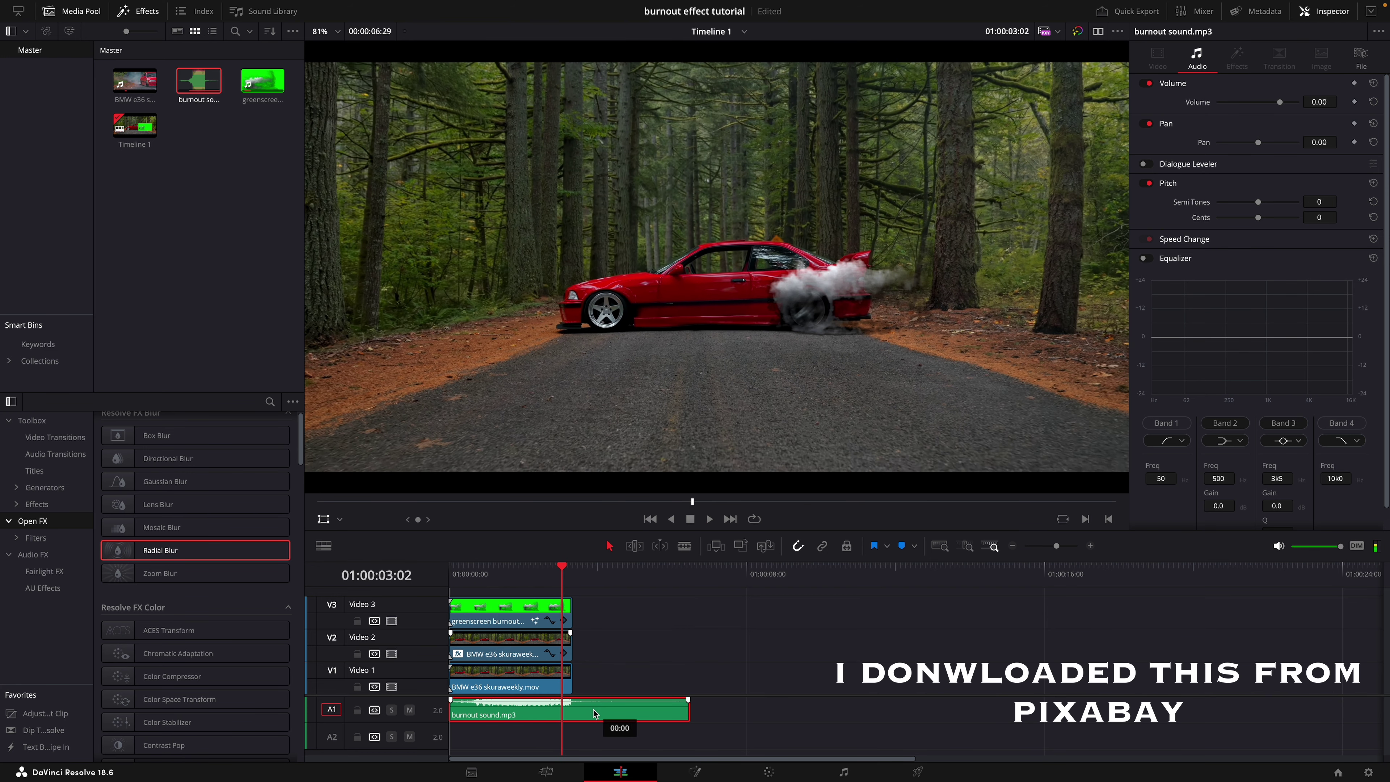
{"action": "left_click_drag", "start_coordinate": [594, 712], "coordinate": [604, 713]}
{"action": "key", "text": "ctrl+z"}
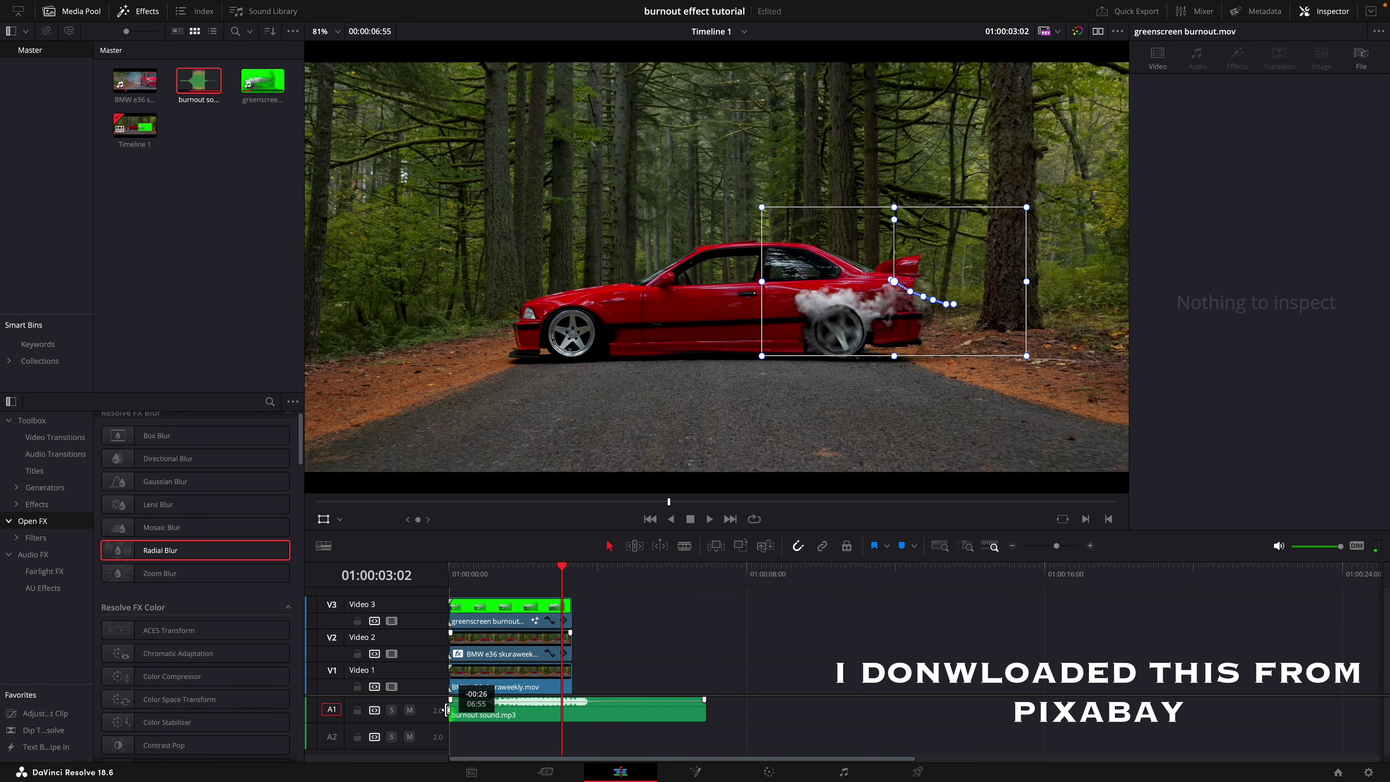
{"action": "left_click_drag", "start_coordinate": [704, 708], "coordinate": [586, 709]}
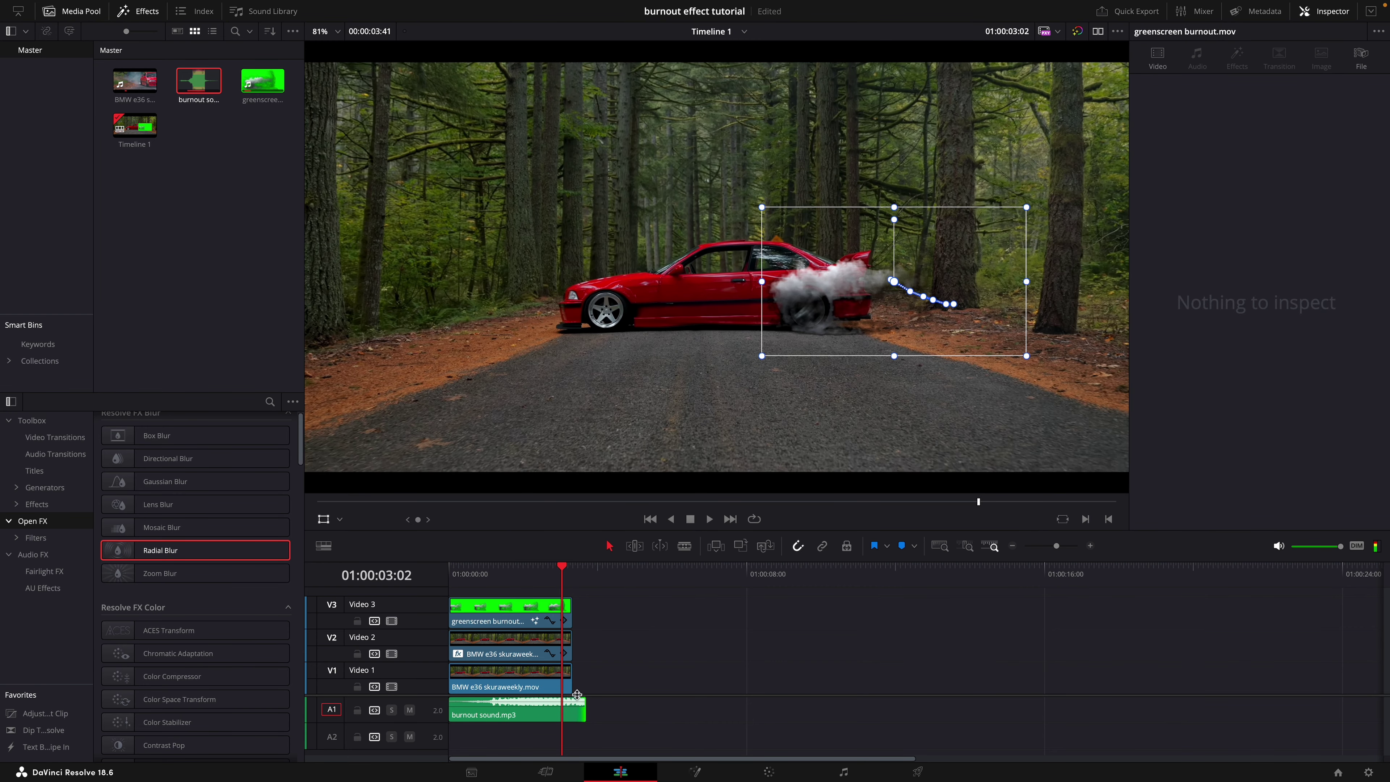
{"action": "left_click_drag", "start_coordinate": [519, 567], "coordinate": [318, 563]}
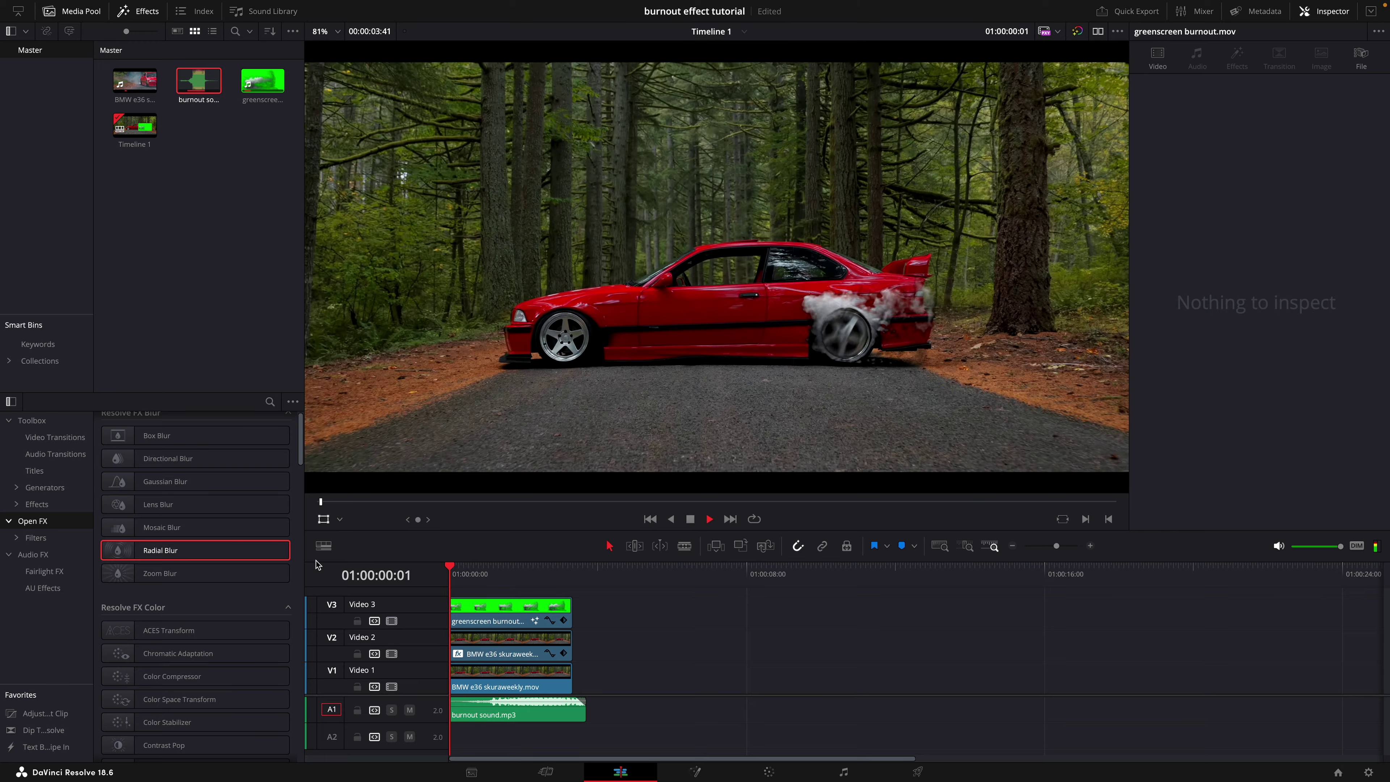
{"action": "key", "text": "space"}
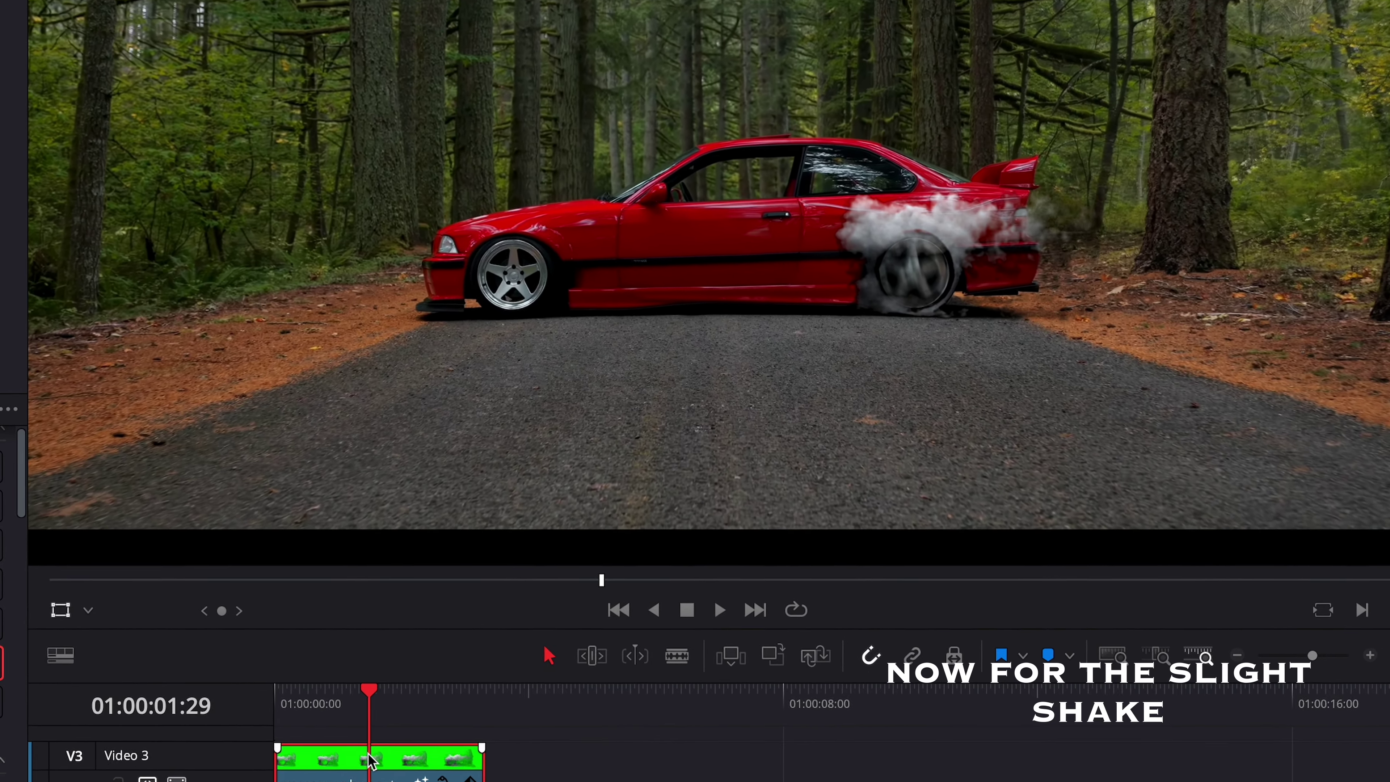
- Combine the three stacked video clips into Compound Clip 1
{"action": "right_click", "coordinate": [432, 670]}
{"action": "left_click", "coordinate": [448, 98]}
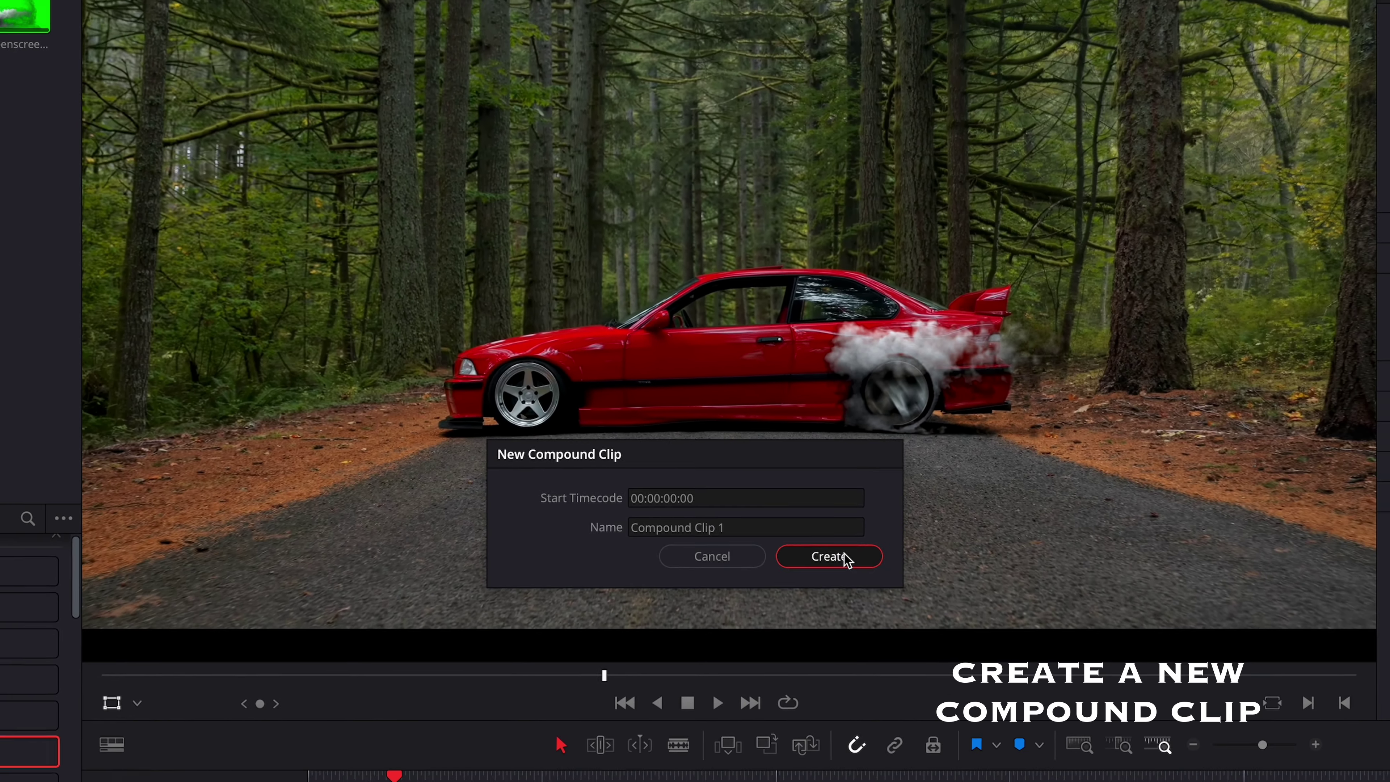
{"action": "left_click", "coordinate": [895, 609]}
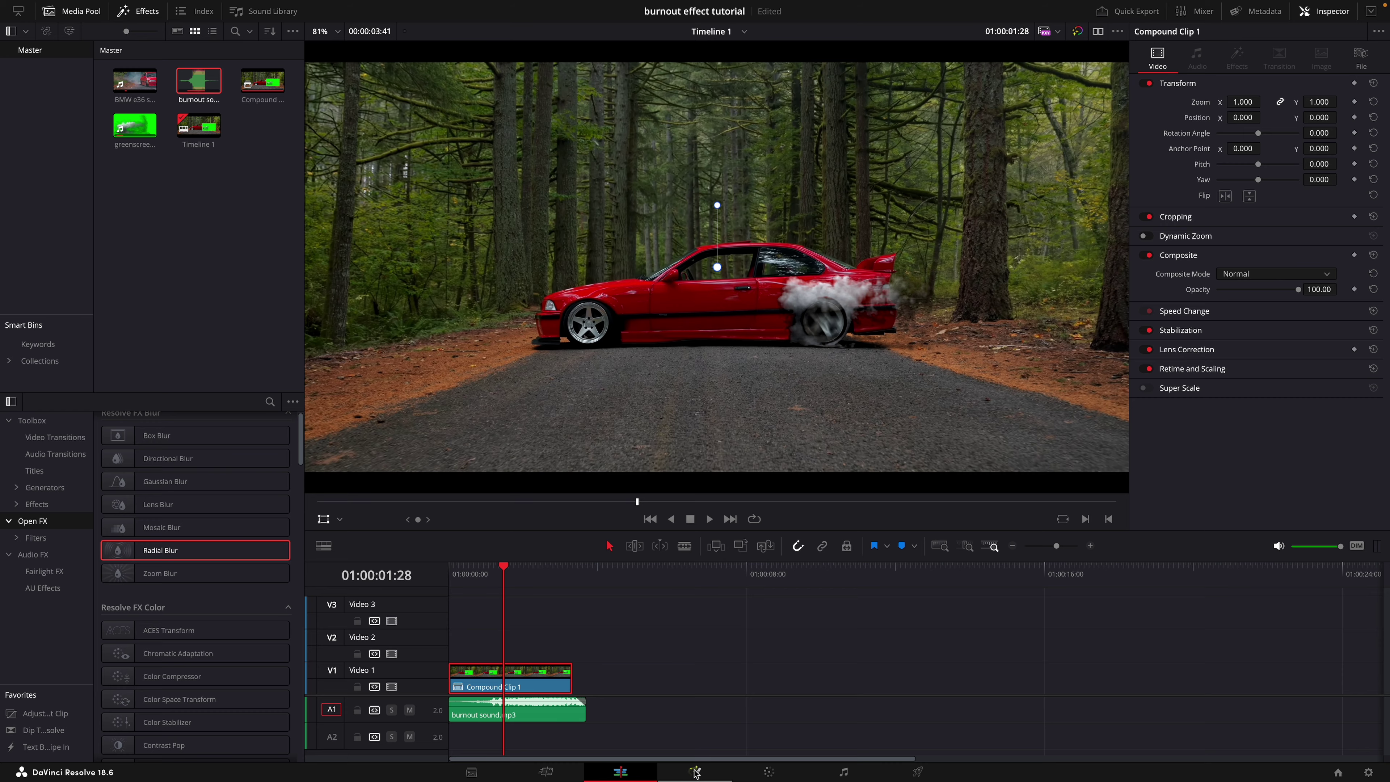
- Add a Camera Shake node to the compound clip in Fusion
{"action": "left_click", "coordinate": [694, 772]}
{"action": "key", "text": "shift+space"}
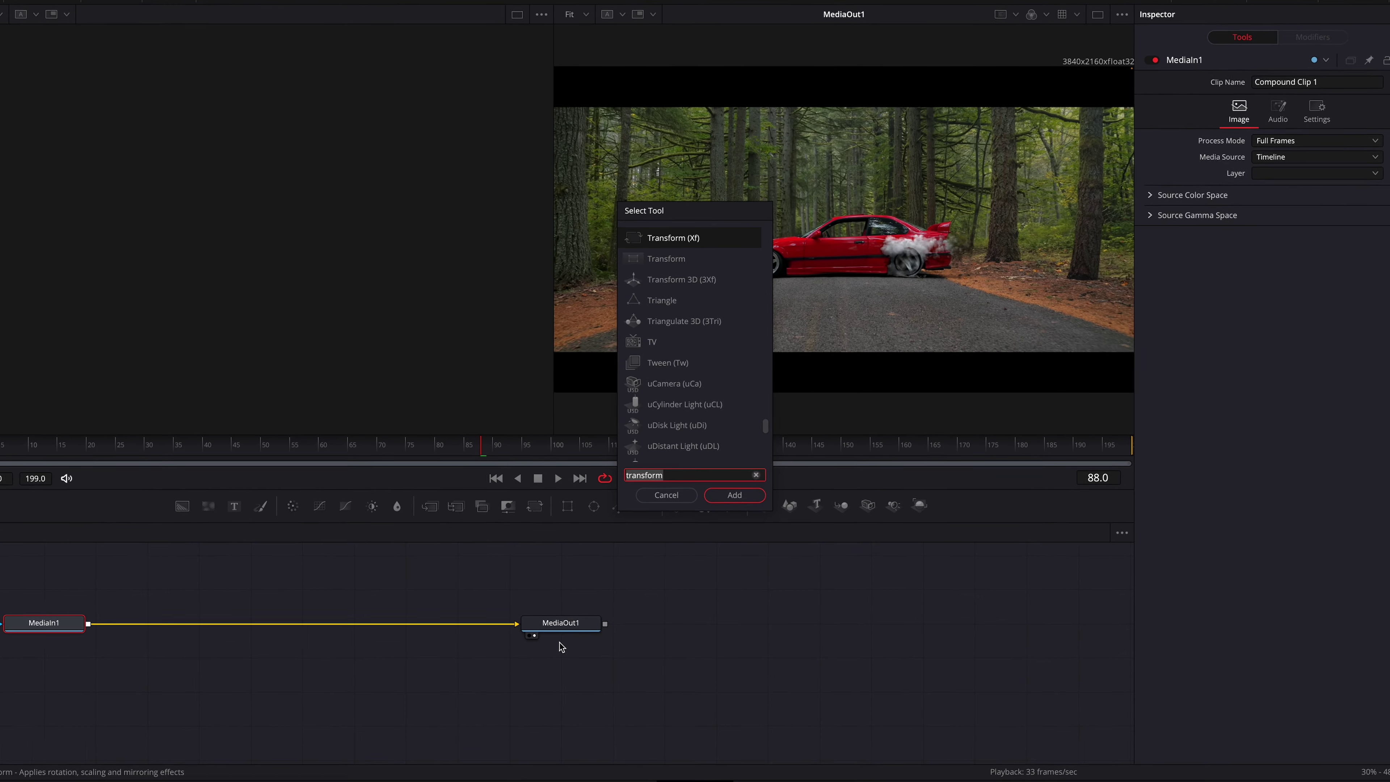
{"action": "type", "text": "camera"}
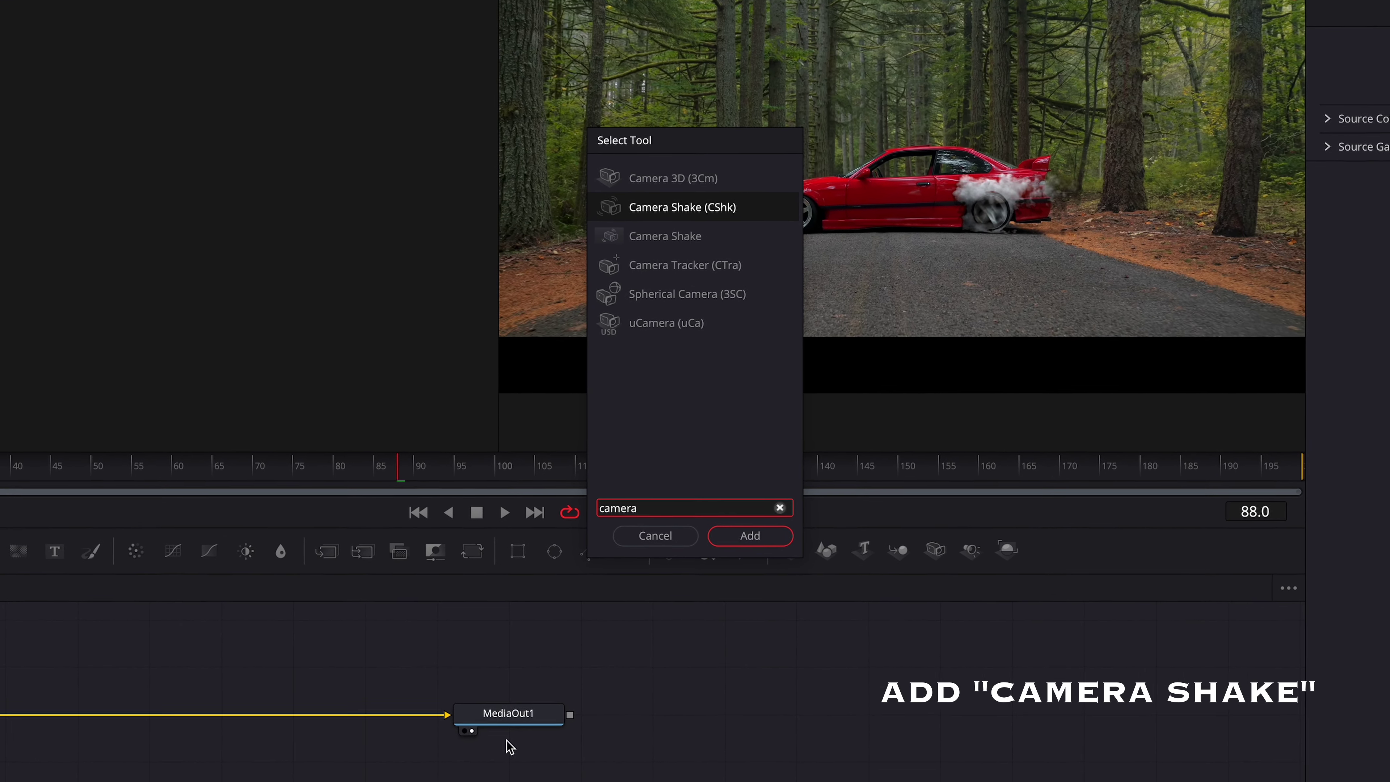
{"action": "key", "text": "Return"}
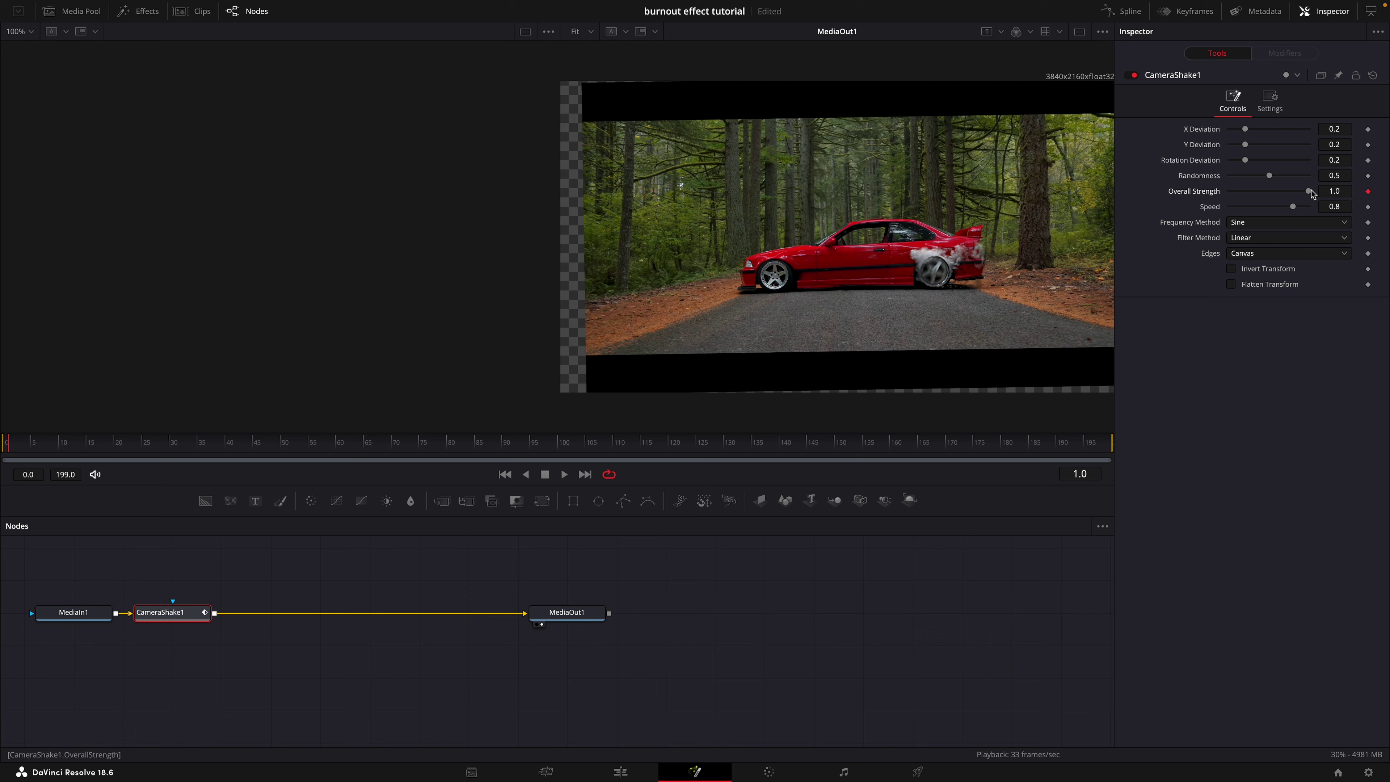
- Keyframe CameraShake1's Overall Strength from 0 at frame 0 to 0.04 at frame 66, then preview
{"action": "left_click_drag", "start_coordinate": [1274, 193], "coordinate": [1000, 205]}
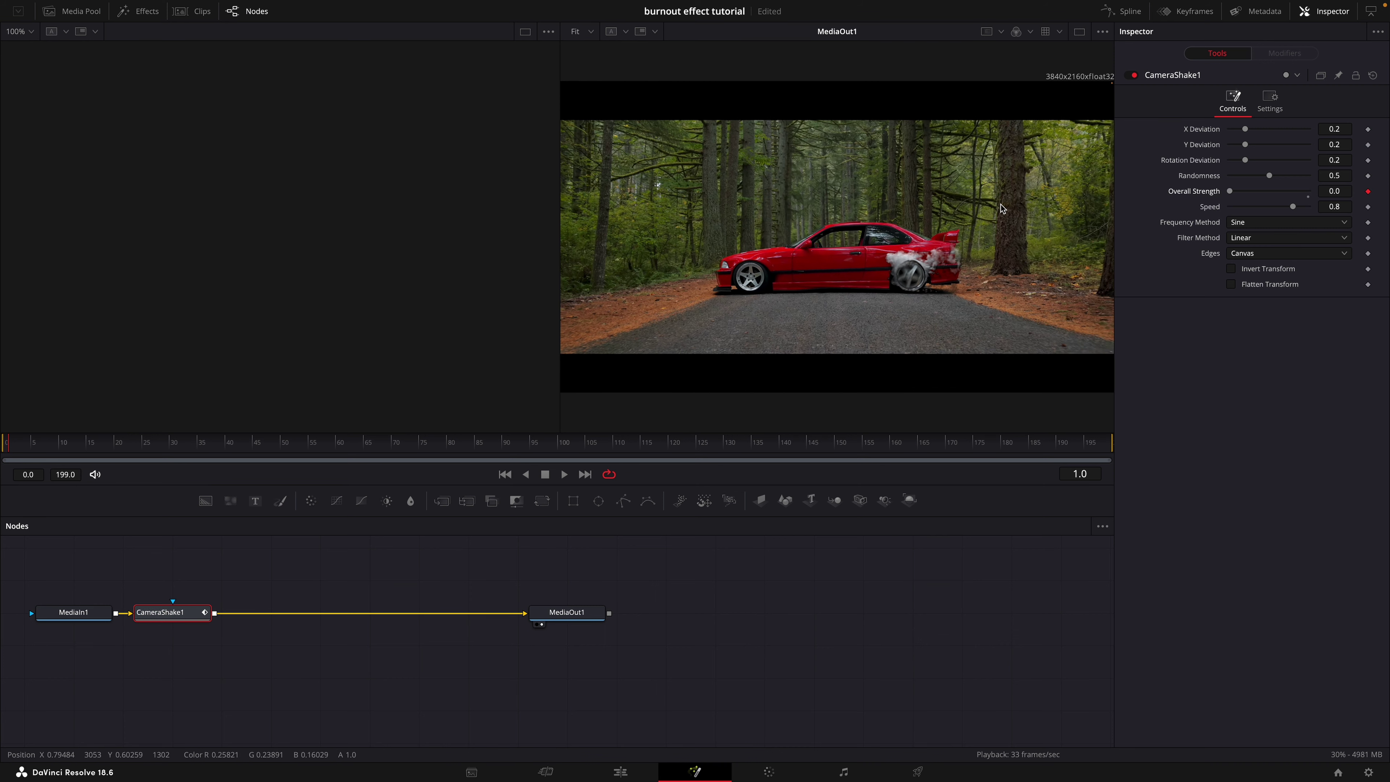
{"action": "left_click", "coordinate": [120, 447]}
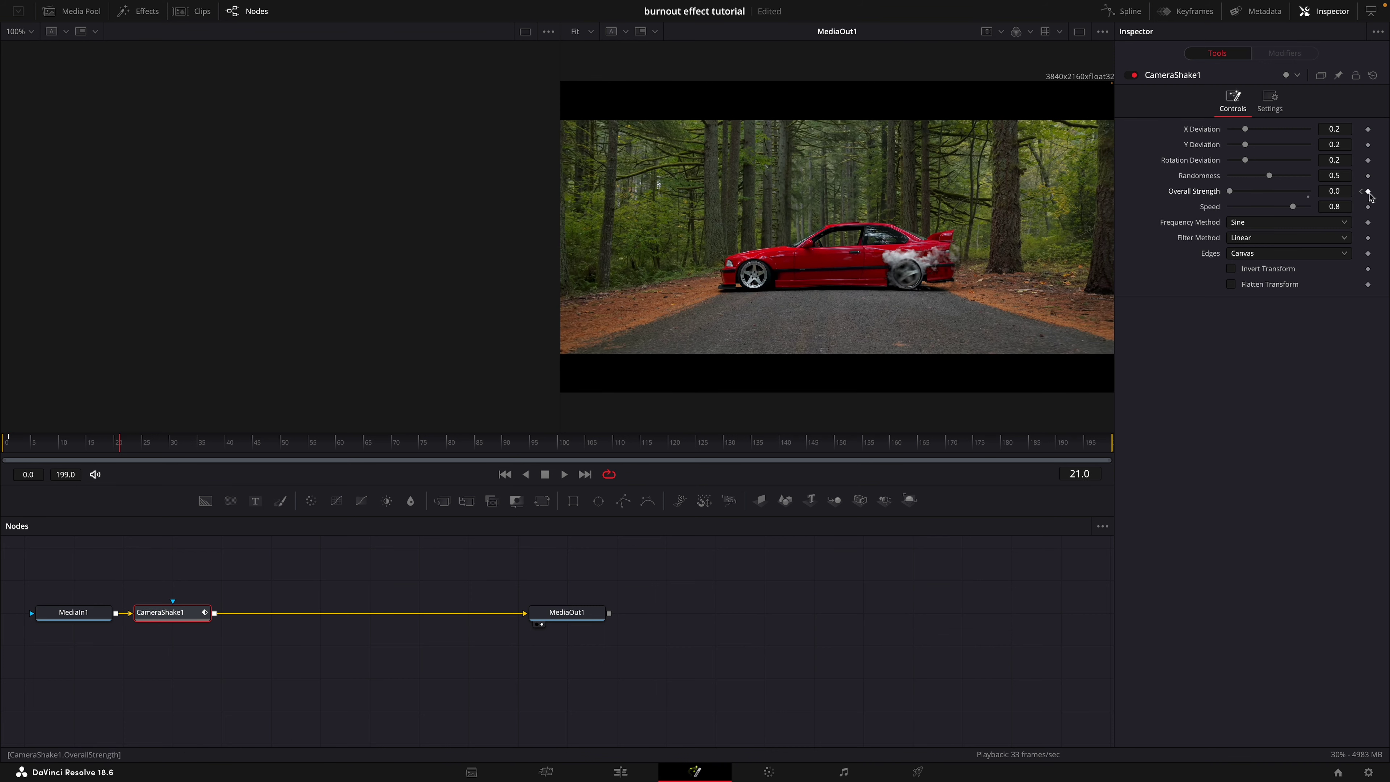
{"action": "left_click_drag", "start_coordinate": [235, 445], "coordinate": [368, 443]}
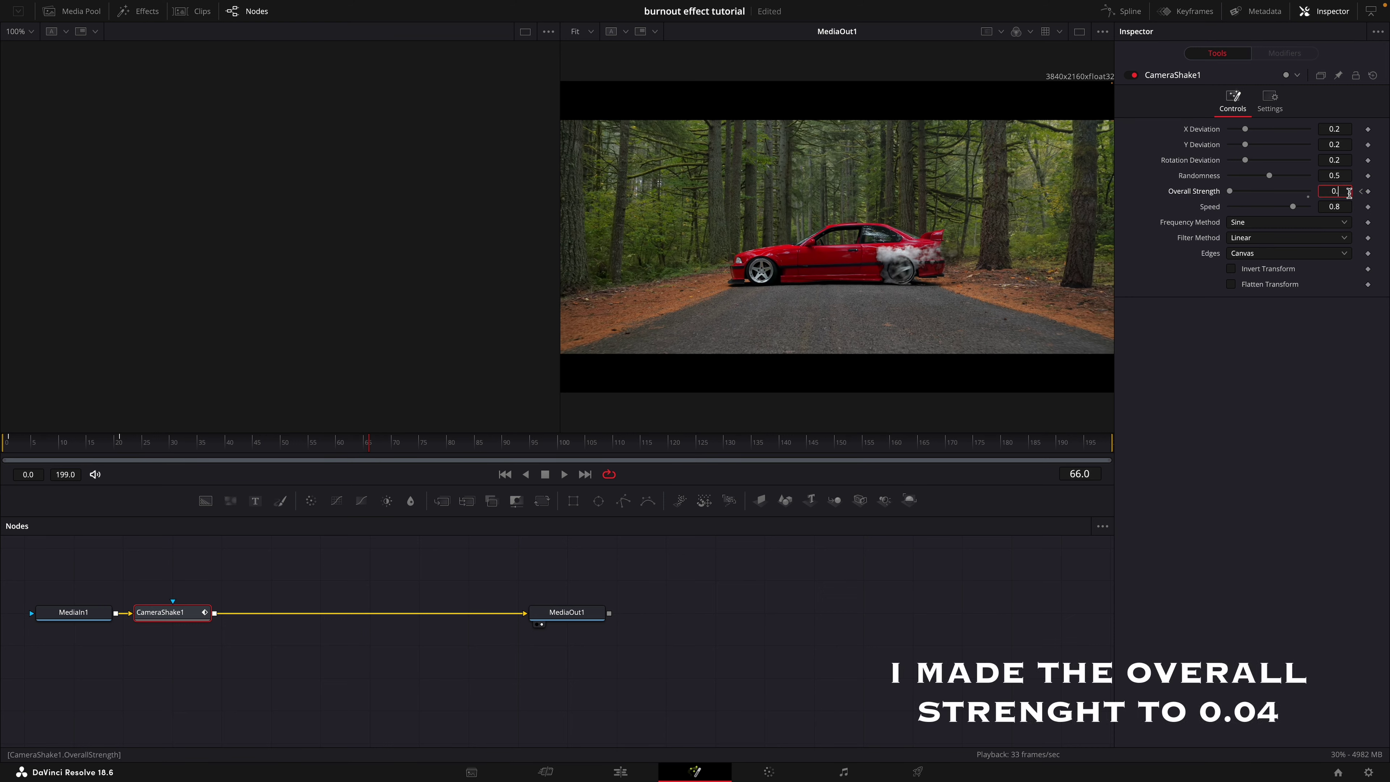
{"action": "type", "text": "04"}
{"action": "key", "text": "Tab"}
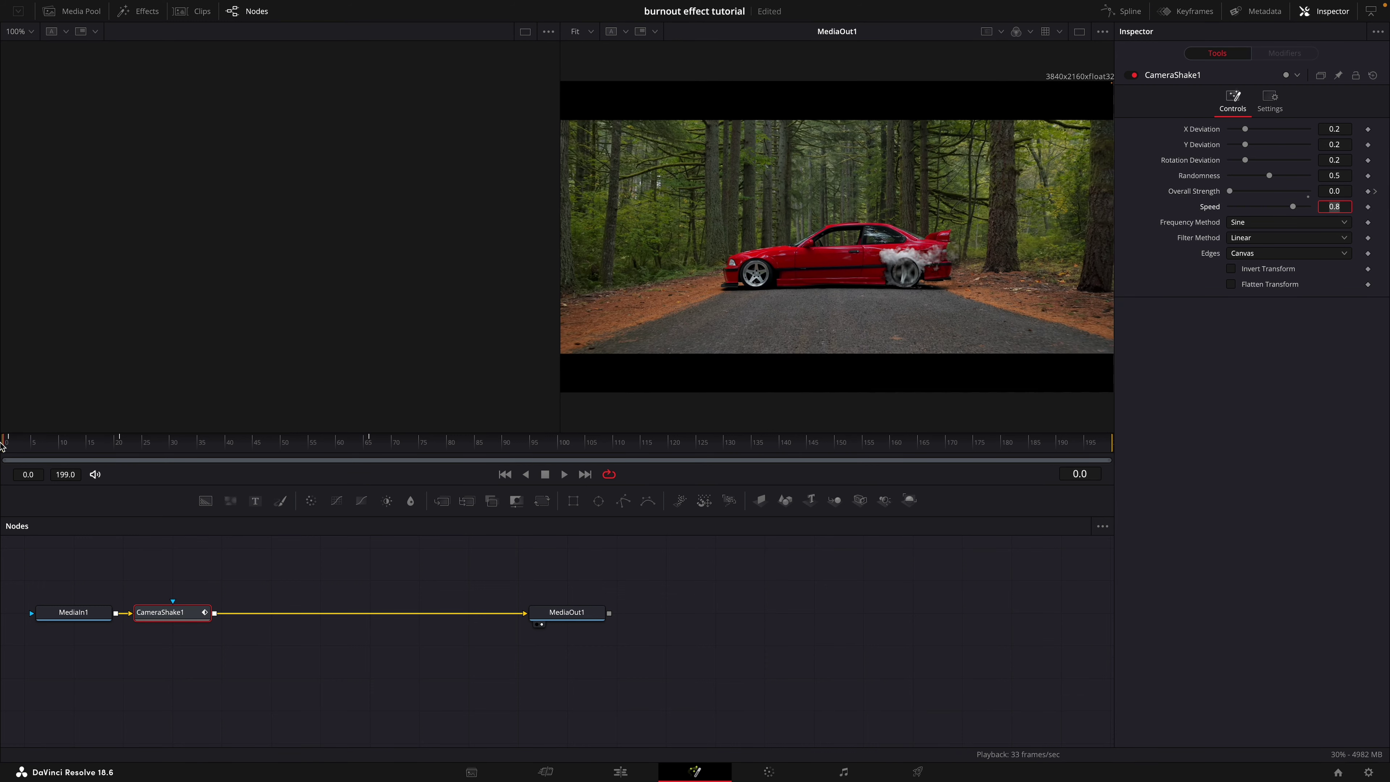
{"action": "left_click_drag", "start_coordinate": [310, 446], "coordinate": [6, 444]}
{"action": "left_click", "coordinate": [120, 442]}
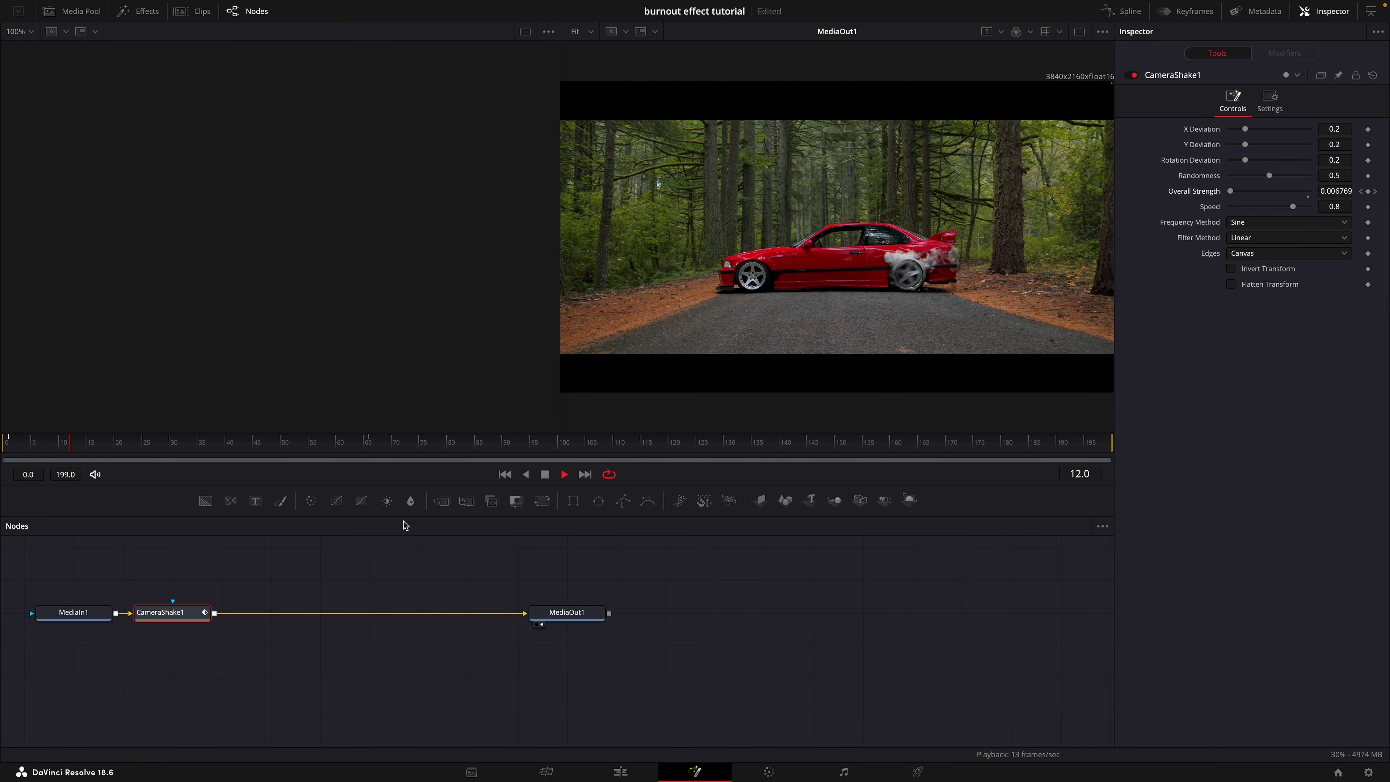
{"action": "key", "text": "space"}
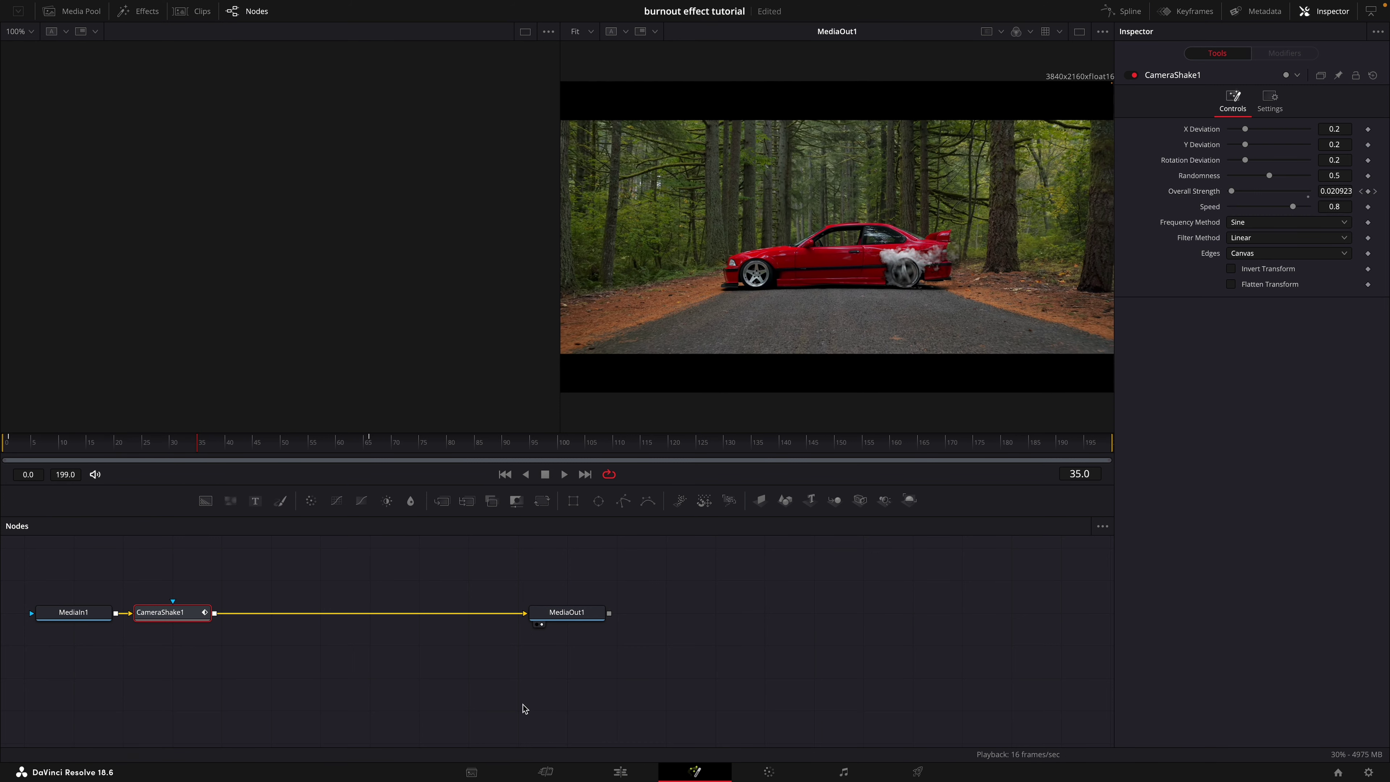
{"action": "key", "text": "shift+space"}
- Add Transform1 after CameraShake1 and set its Size to 1.008 to hide exposed edges
{"action": "type", "text": "transform"}
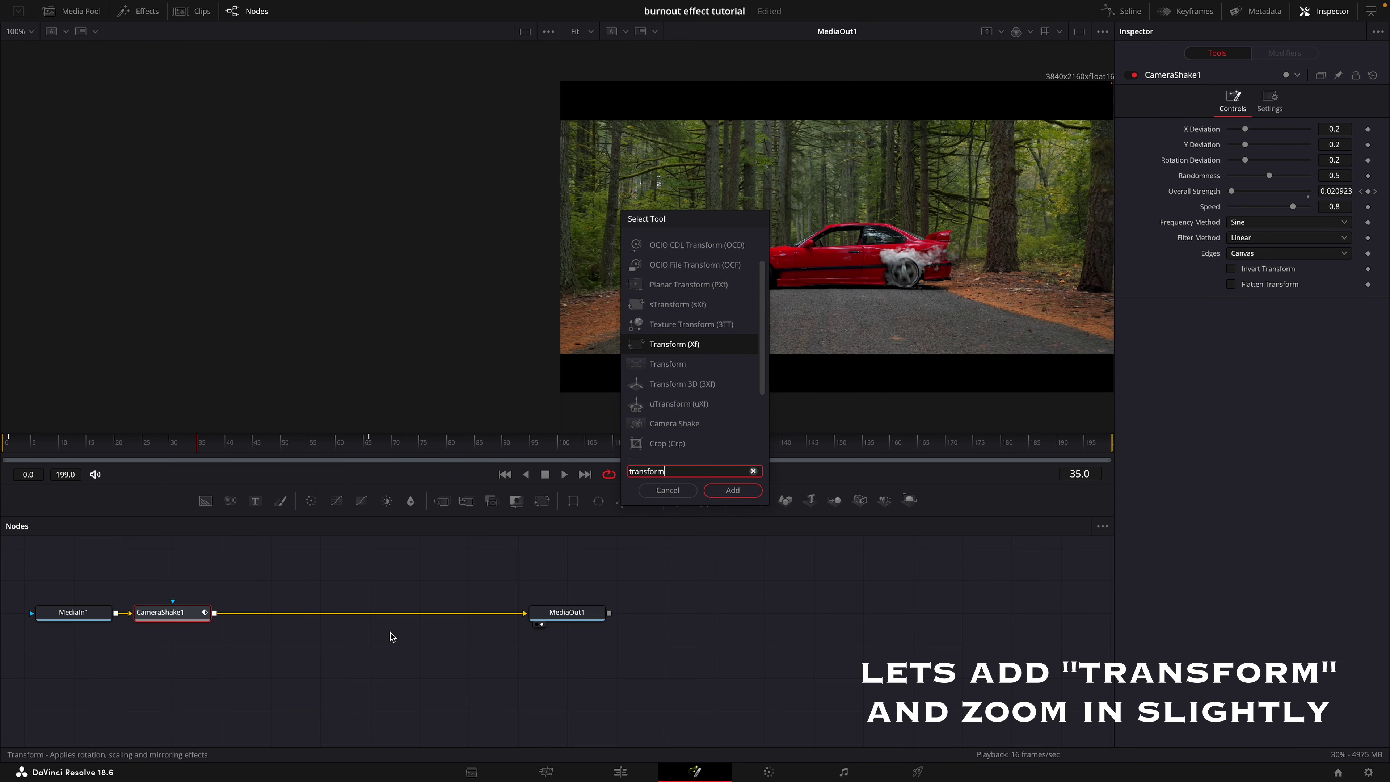
{"action": "key", "text": "Return"}
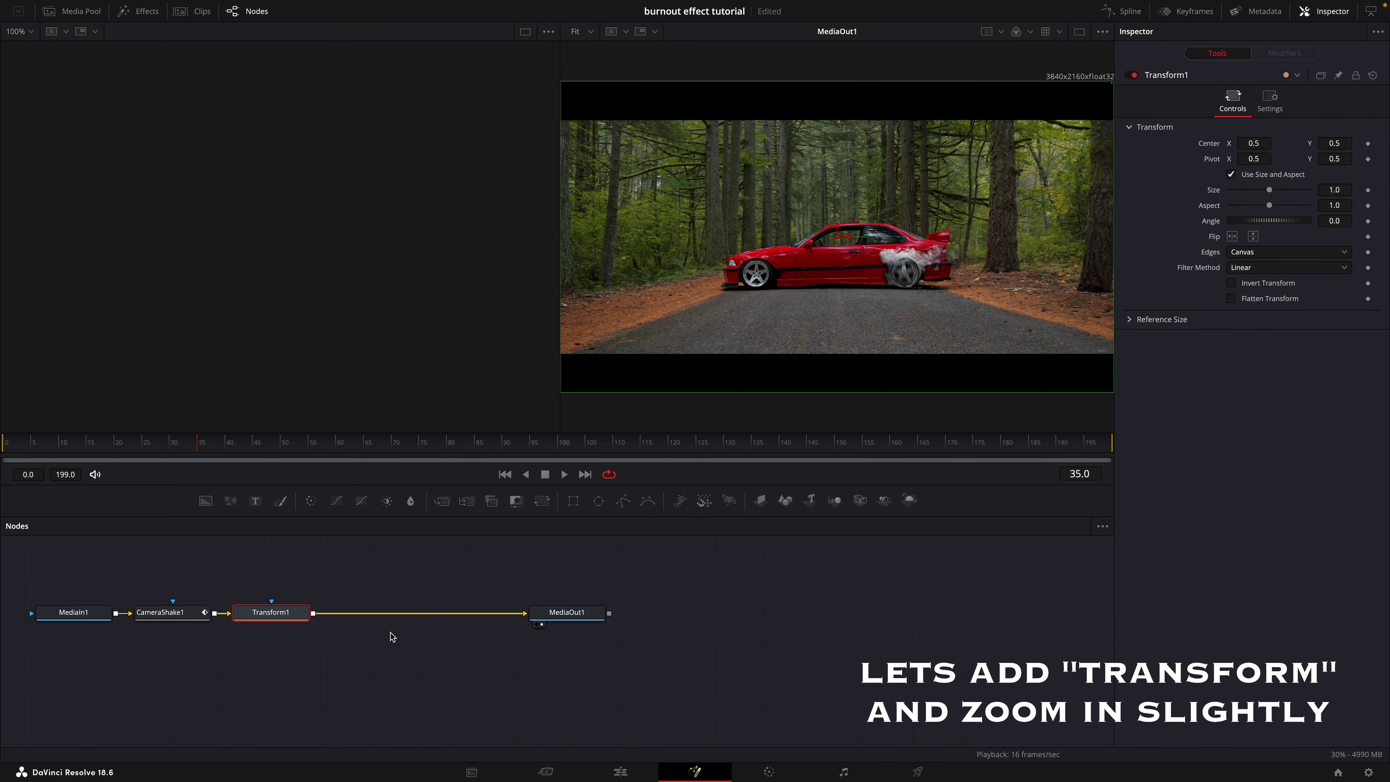
{"action": "left_click_drag", "start_coordinate": [560, 449], "coordinate": [924, 455]}
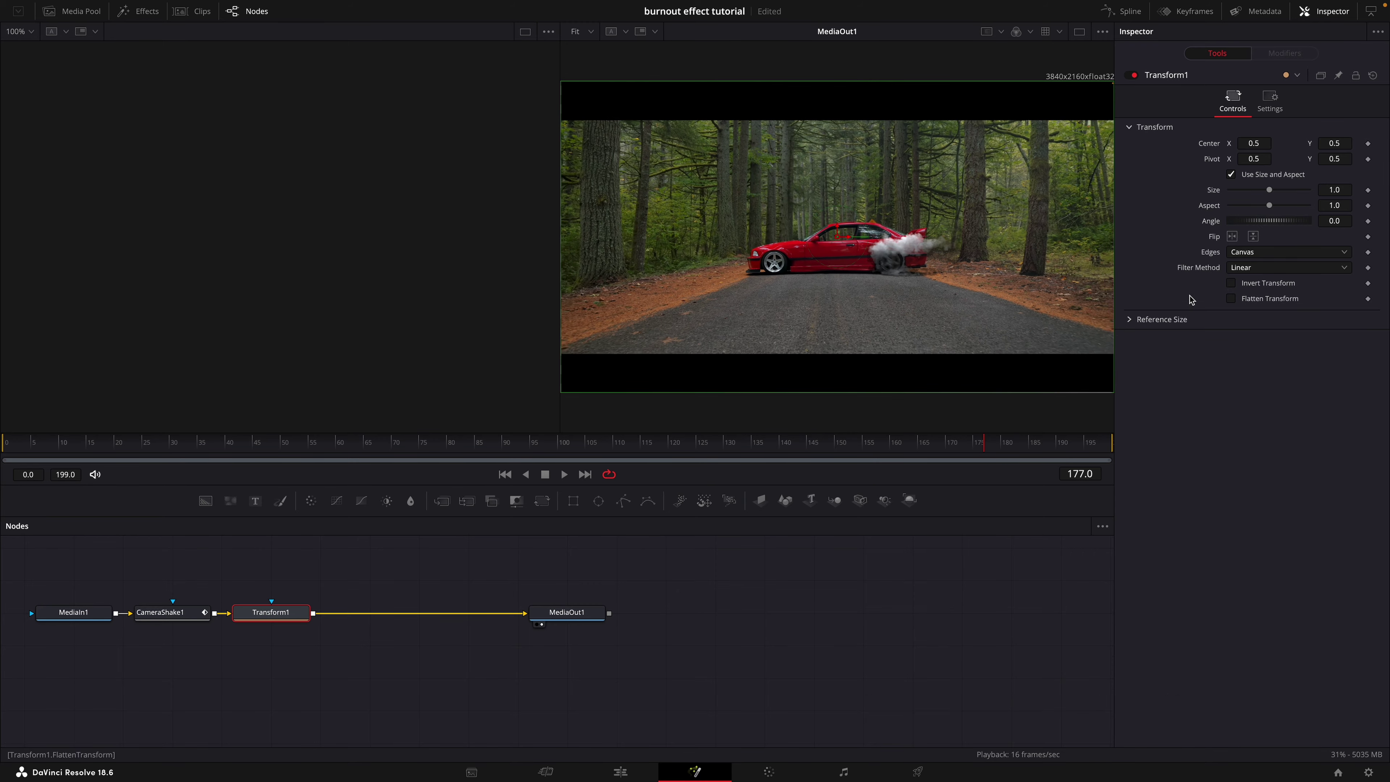
{"action": "left_click_drag", "start_coordinate": [1337, 190], "coordinate": [1335, 189]}
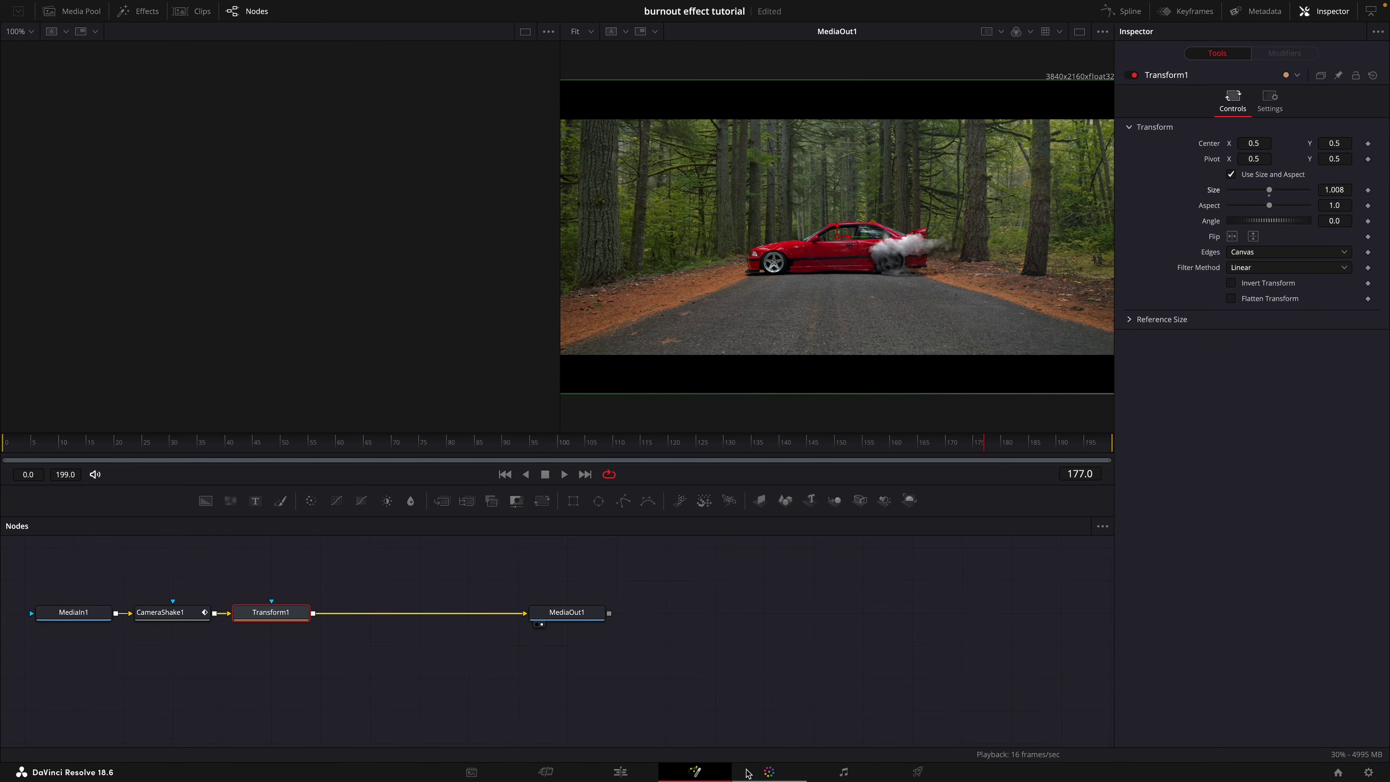
- Switch to the Edit page to review Compound Clip 1 with the burnout sound
{"action": "left_click", "coordinate": [639, 776]}
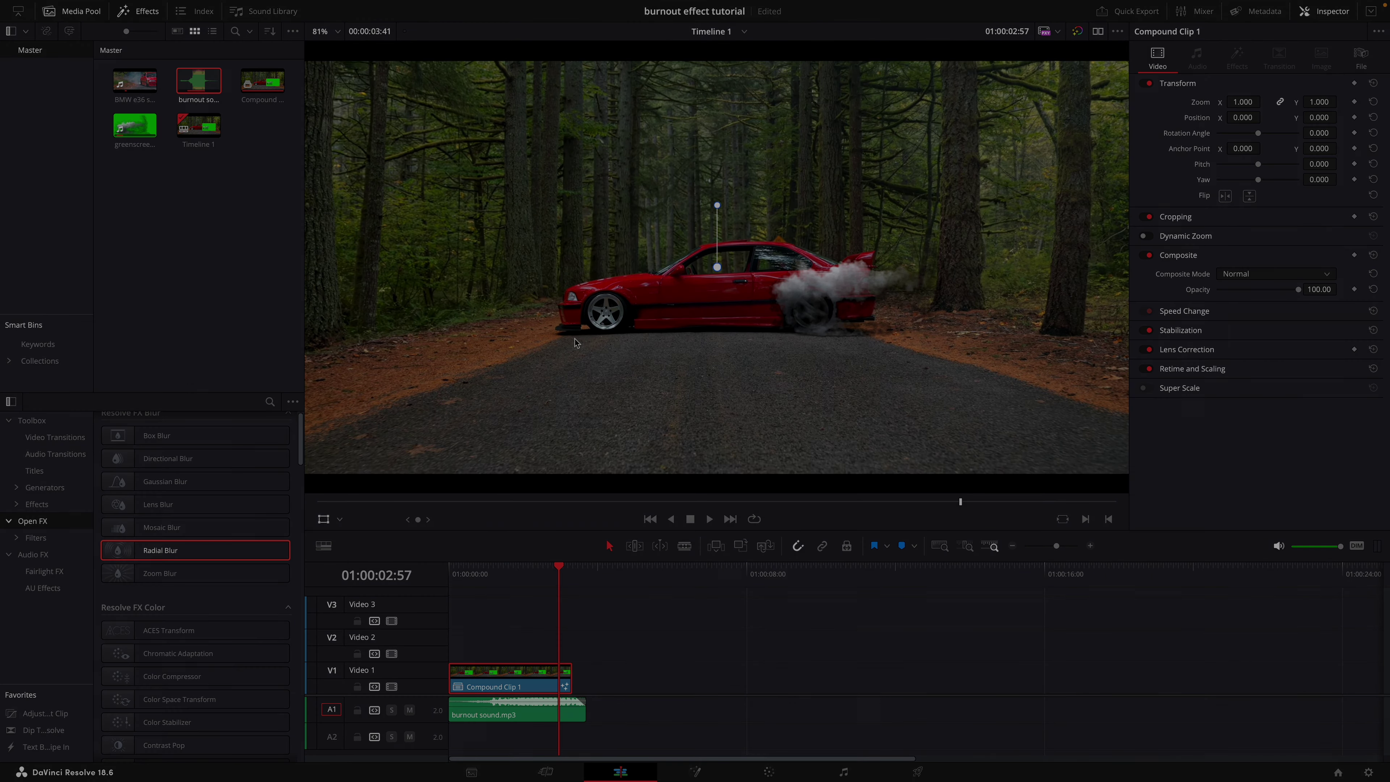